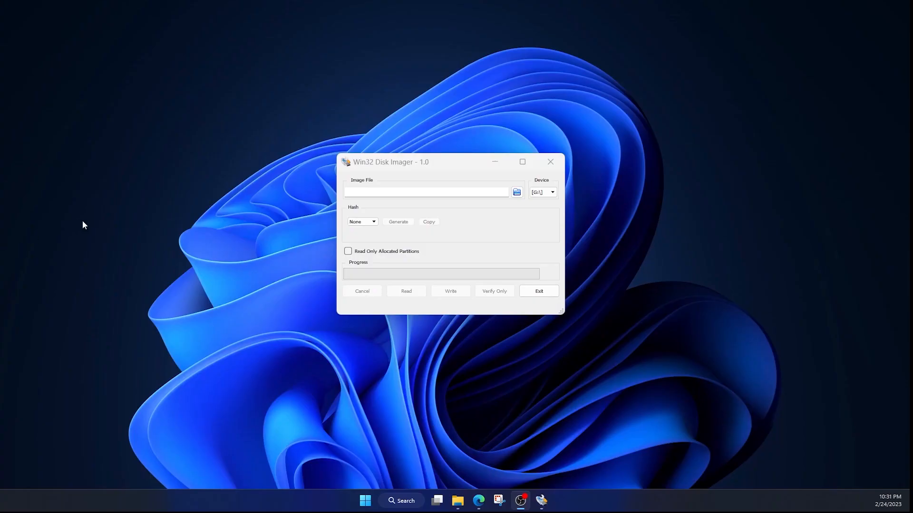
Load proxmox-ve_7.3-1.iso from the Downloads folder as the image file, with the file filter set to all files
click(518, 192)
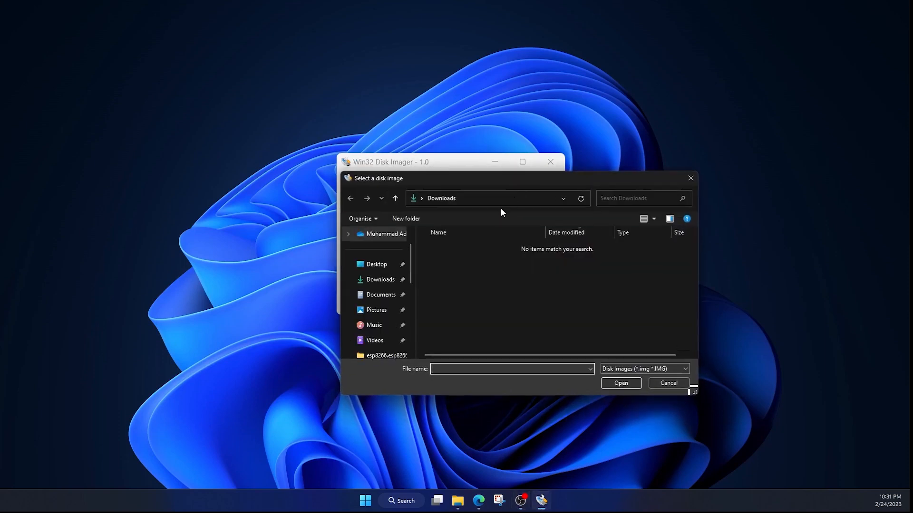
click(383, 280)
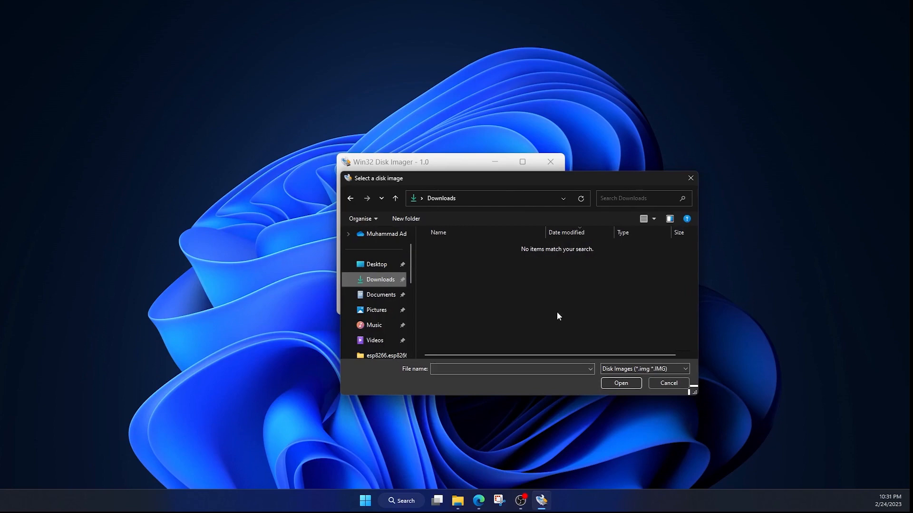
click(617, 369)
click(617, 386)
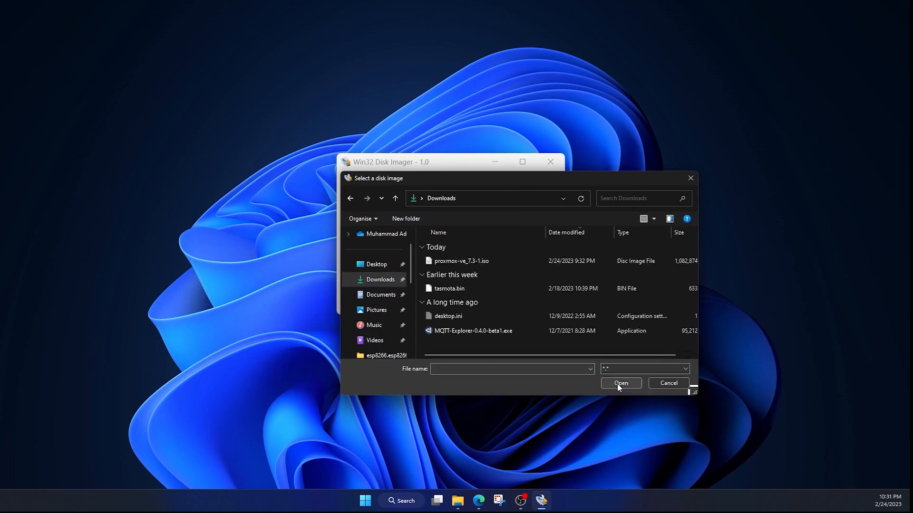
click(471, 259)
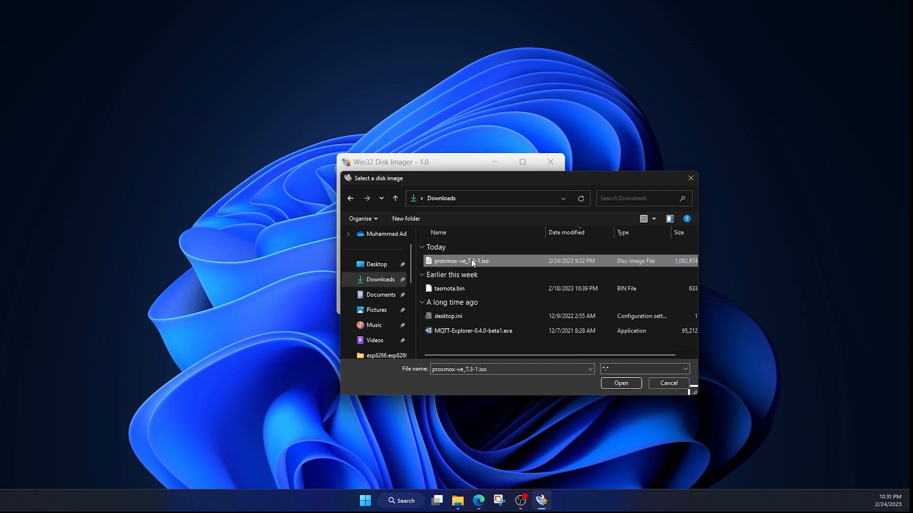
click(621, 383)
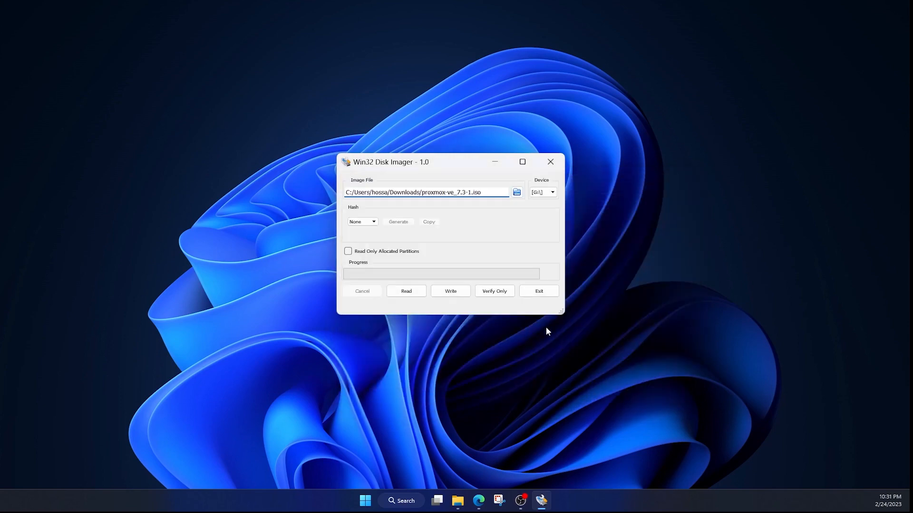
Write the loaded Proxmox image to device G:\, accepting the overwrite, and exit the imaging tool
click(458, 292)
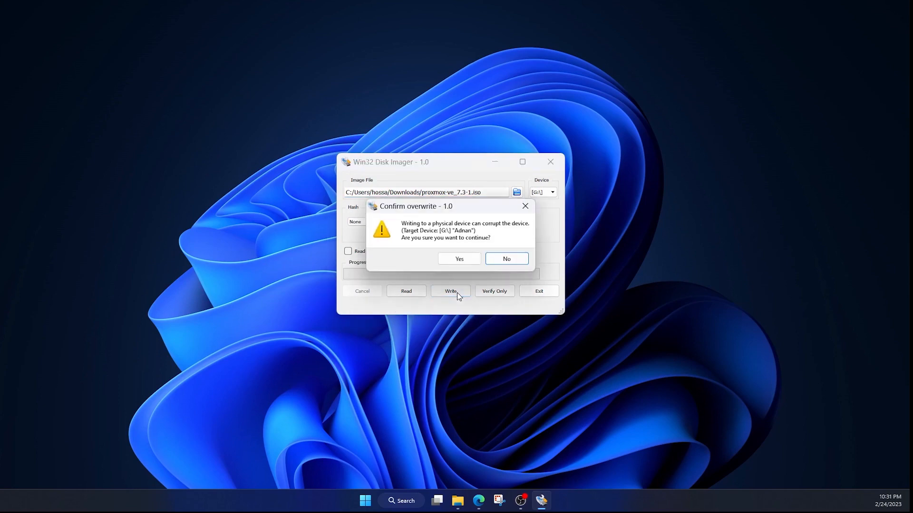
click(460, 260)
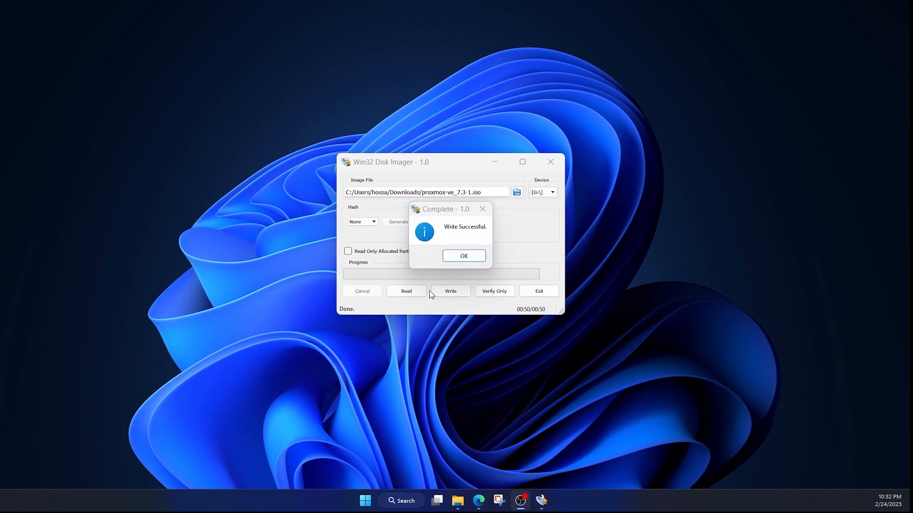
click(471, 258)
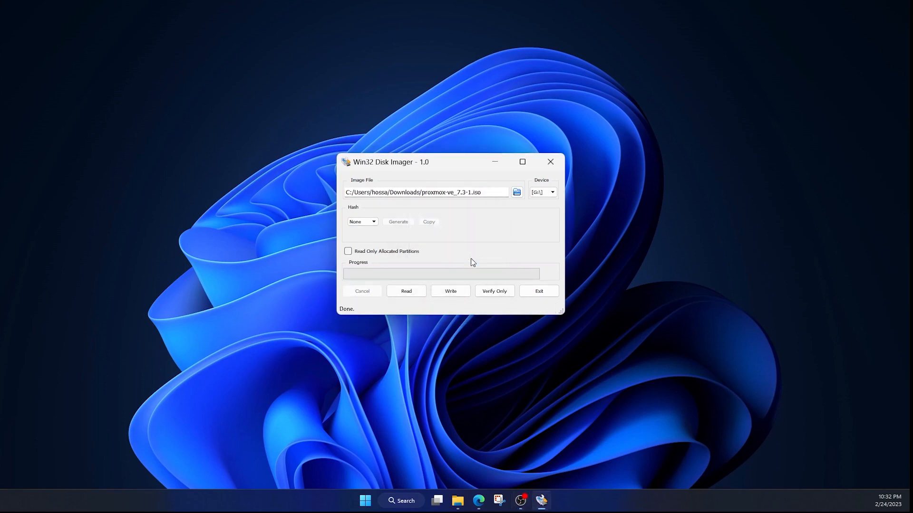
click(541, 292)
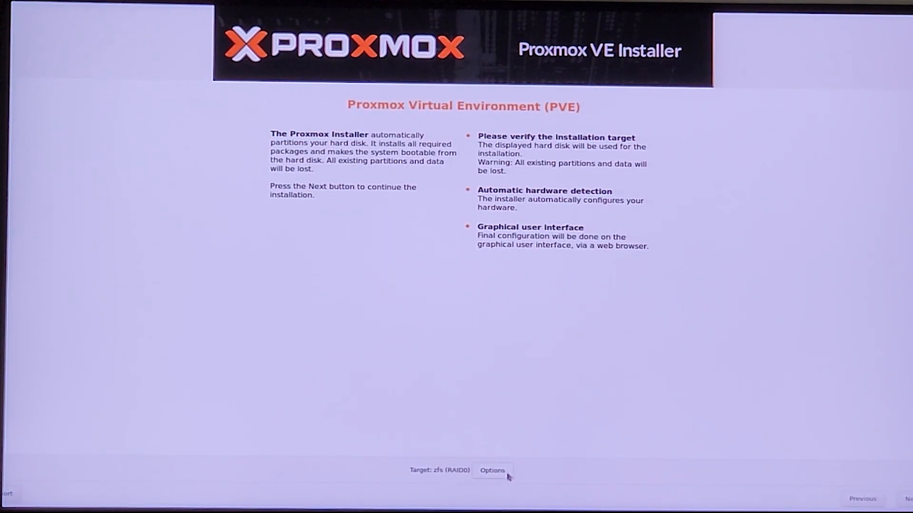
Configure the installation target as zfs (RAID0) with only the 14.71 GiB Transcend disk /dev/sdg as Harddisk 0, and continue
click(507, 475)
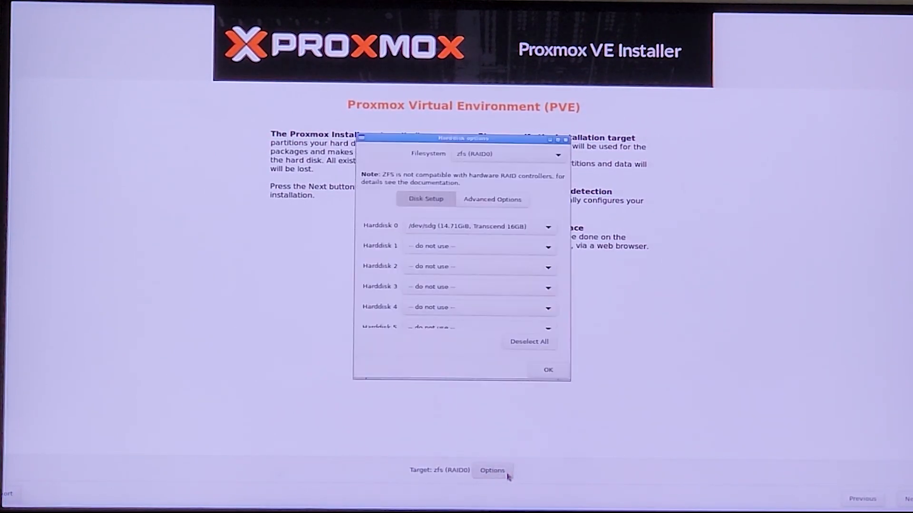
click(539, 346)
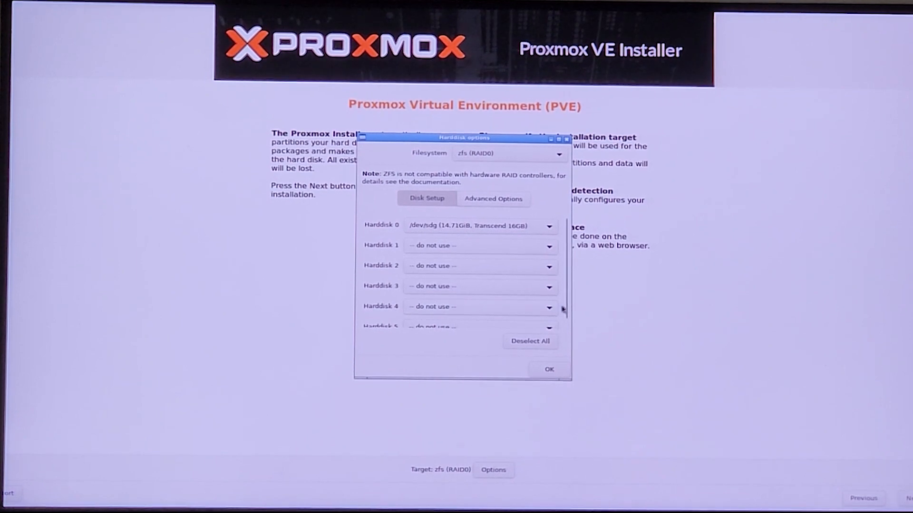
drag(564, 309, 572, 283)
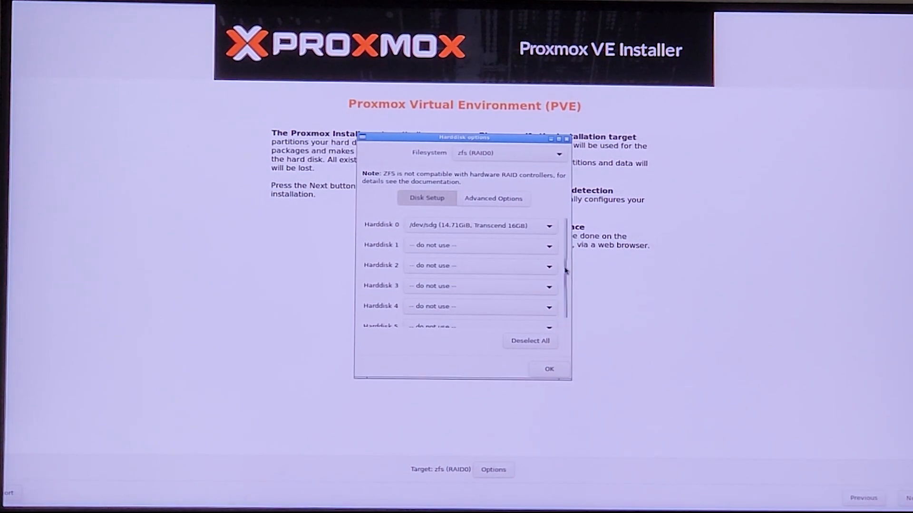
click(556, 369)
click(908, 499)
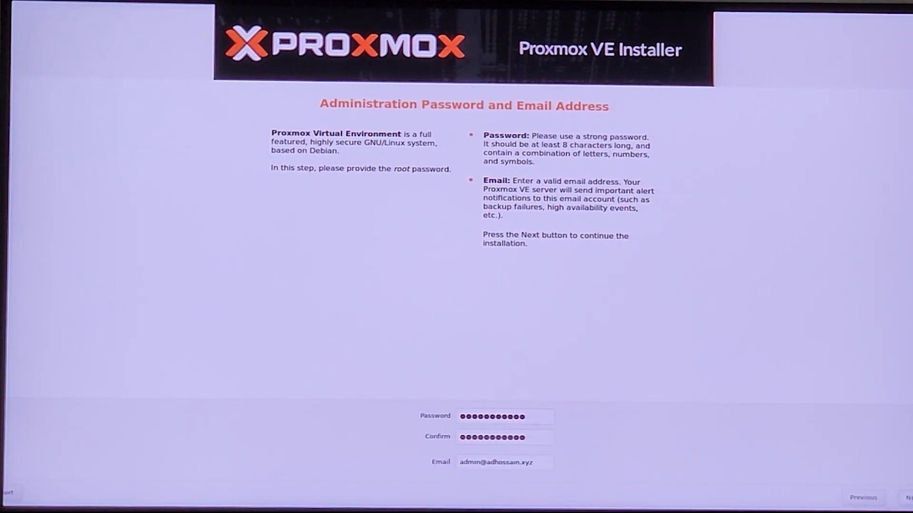
Submit the root password, e-mail and network settings (pve.lan, 192.168.0.5/24, gateway and DNS 192.168.0.1) and start the installation with automatic reboot
key(Return)
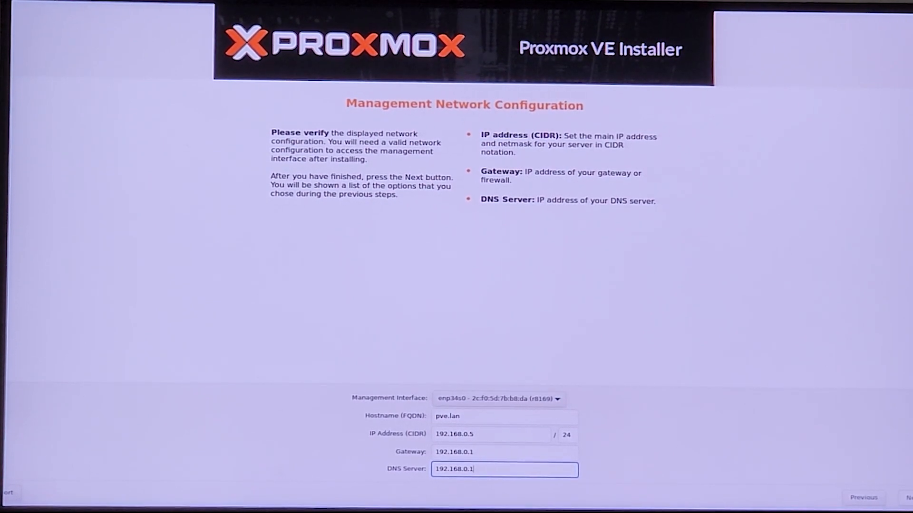
click(908, 498)
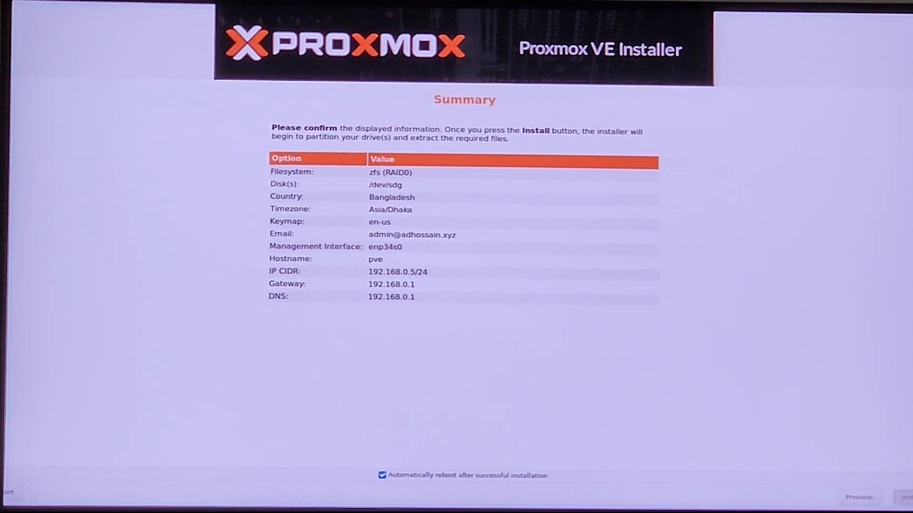
click(906, 497)
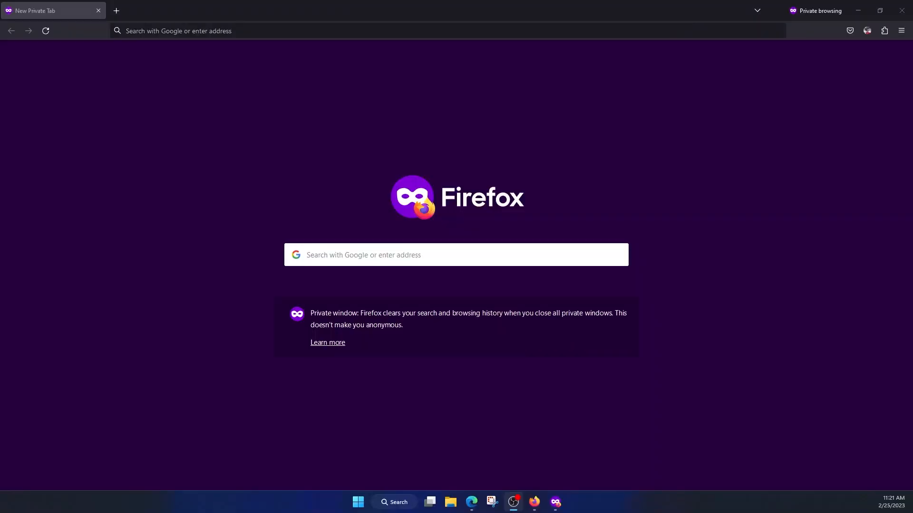
Try to open the Proxmox web interface at 192.168.0.5:8006 in a private Firefox window
click(269, 33)
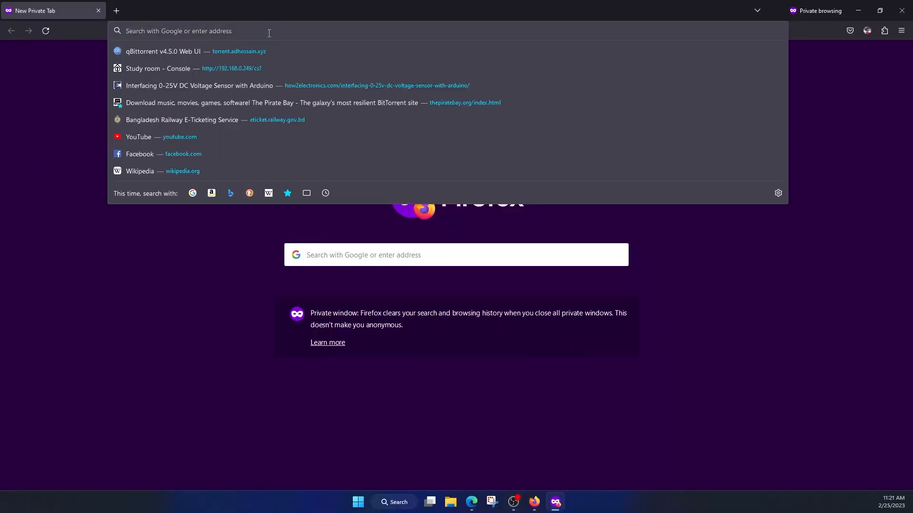
text(192)
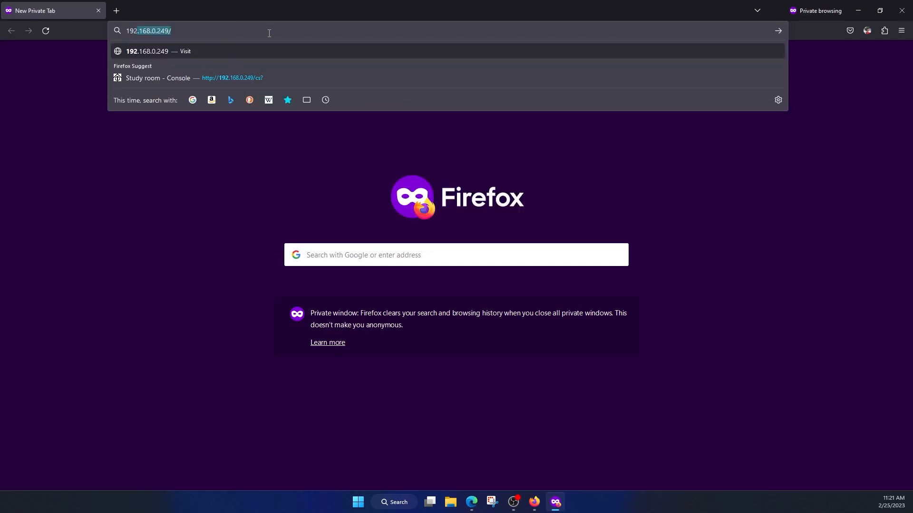
text(.168.0.)
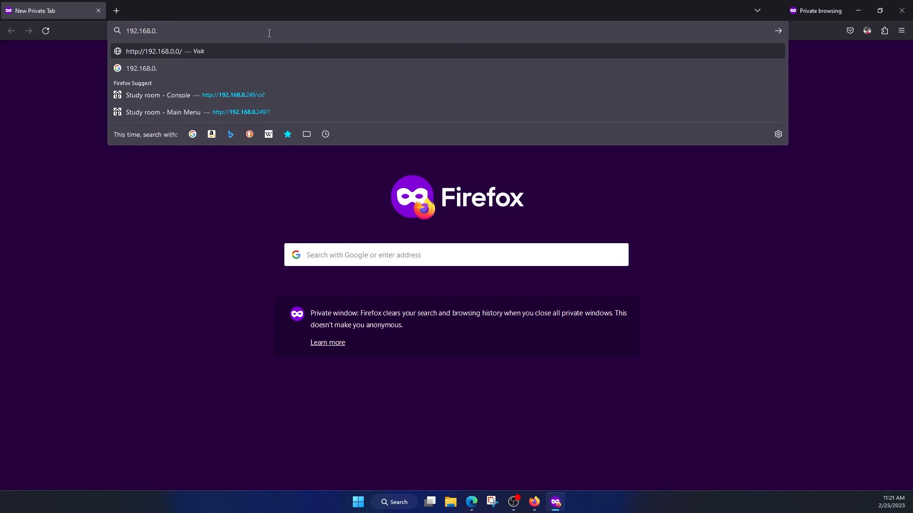
text(5)
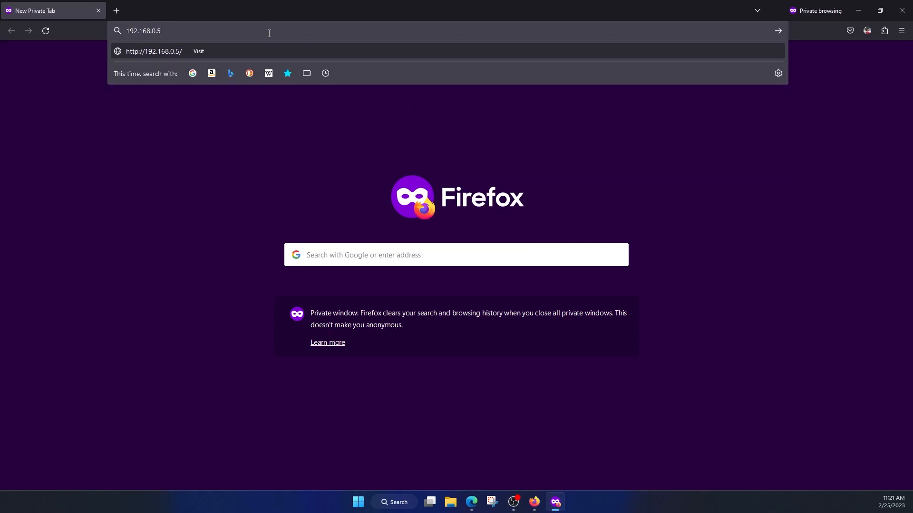
text(:)
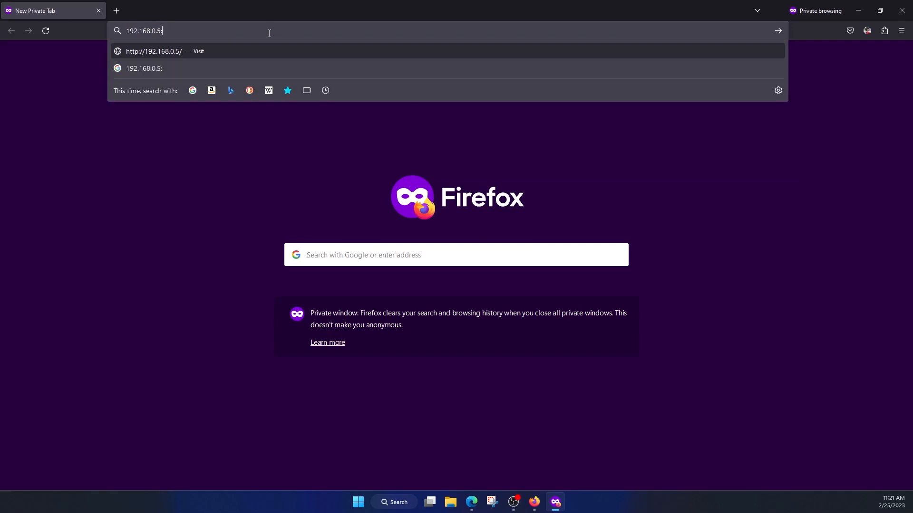
text(8006)
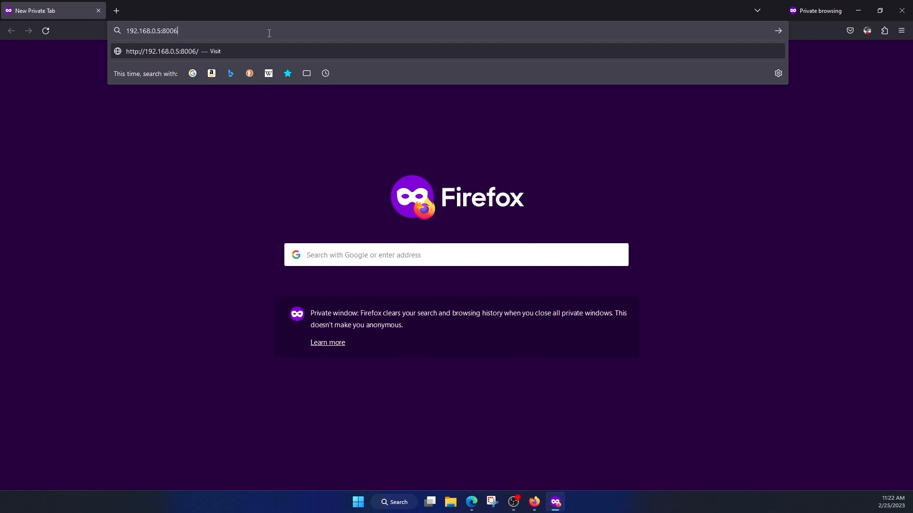
key(Return)
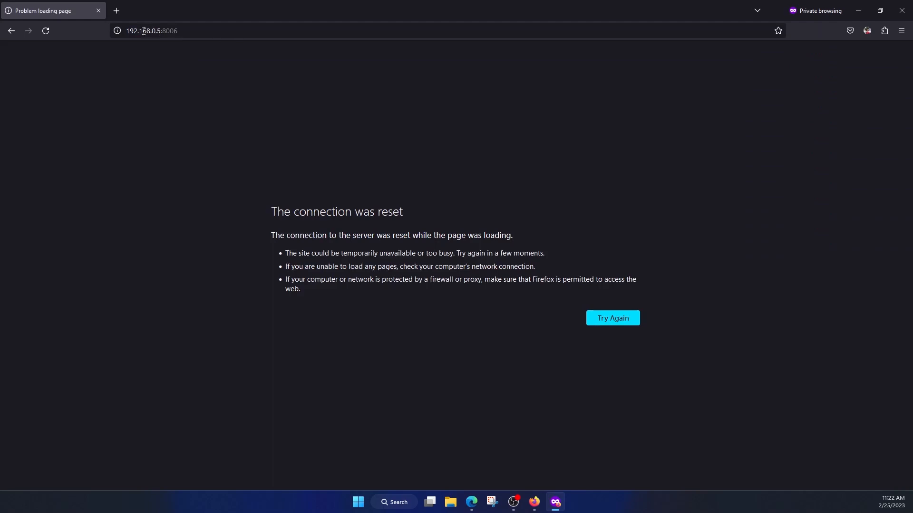
click(128, 28)
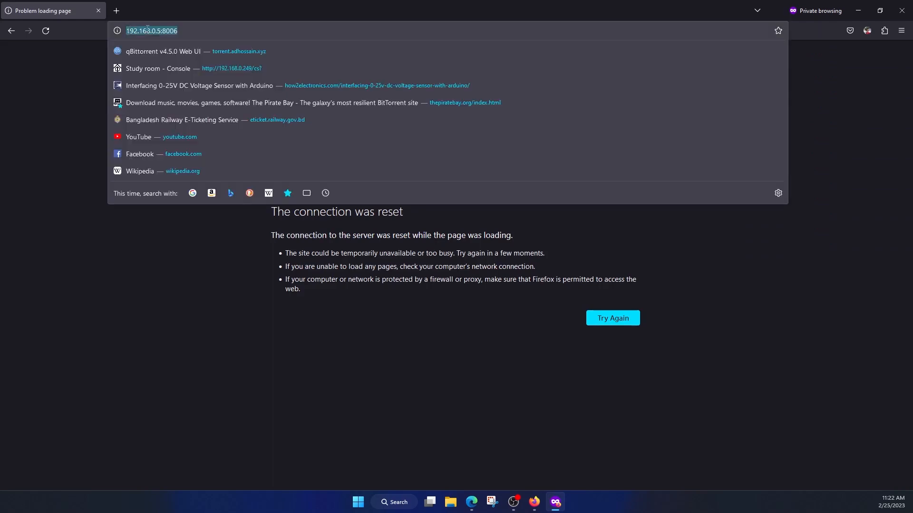
click(147, 28)
key(Home)
text(http)
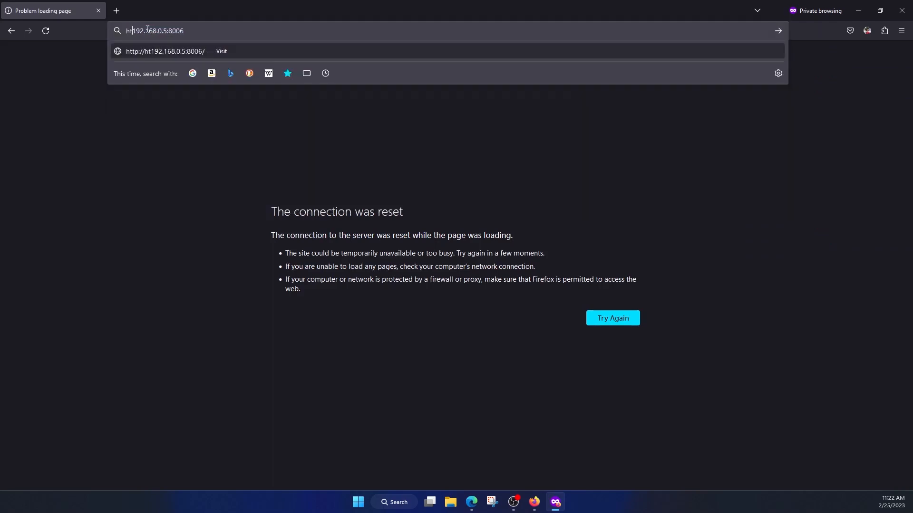
text(s://)
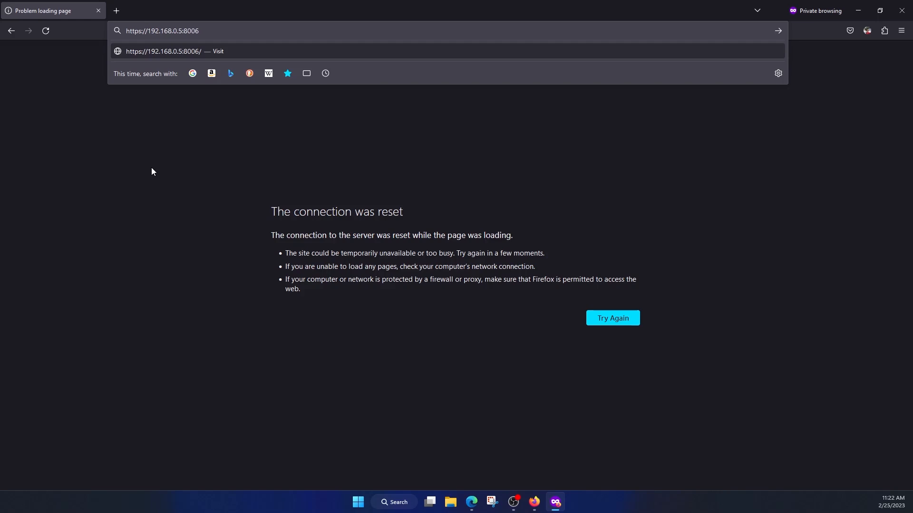
key(Return)
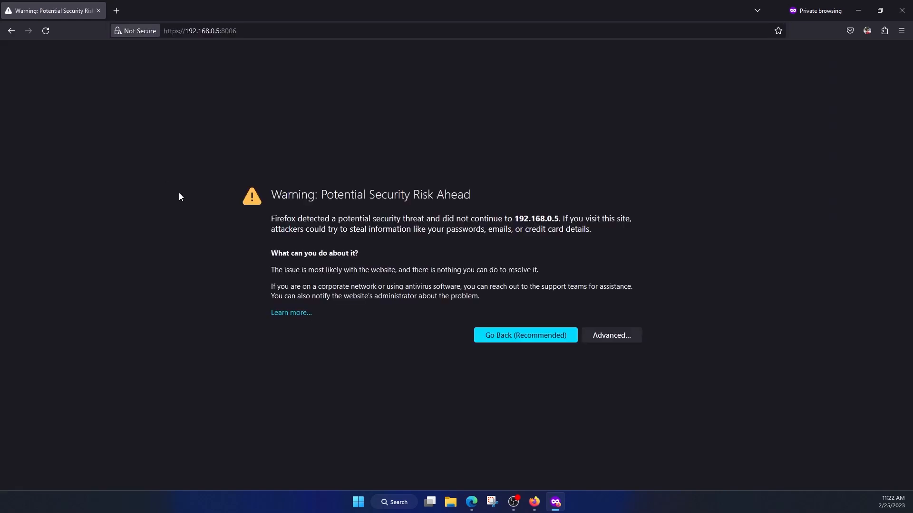
click(607, 334)
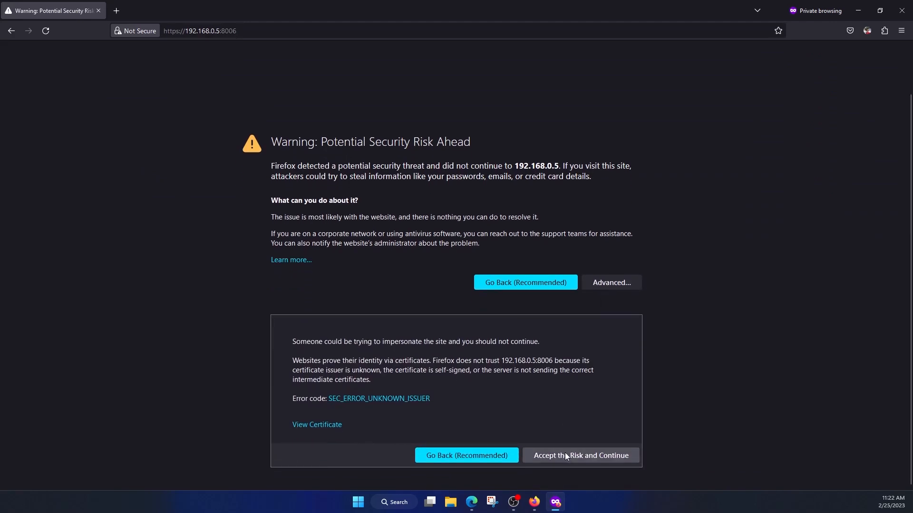
click(565, 455)
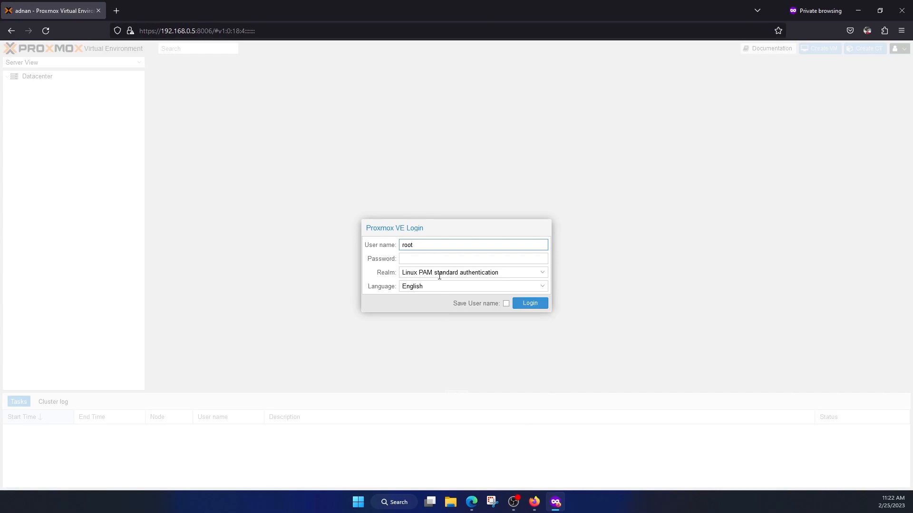
Log in to Proxmox VE as root with the account password and dismiss the subscription notice
key(Tab)
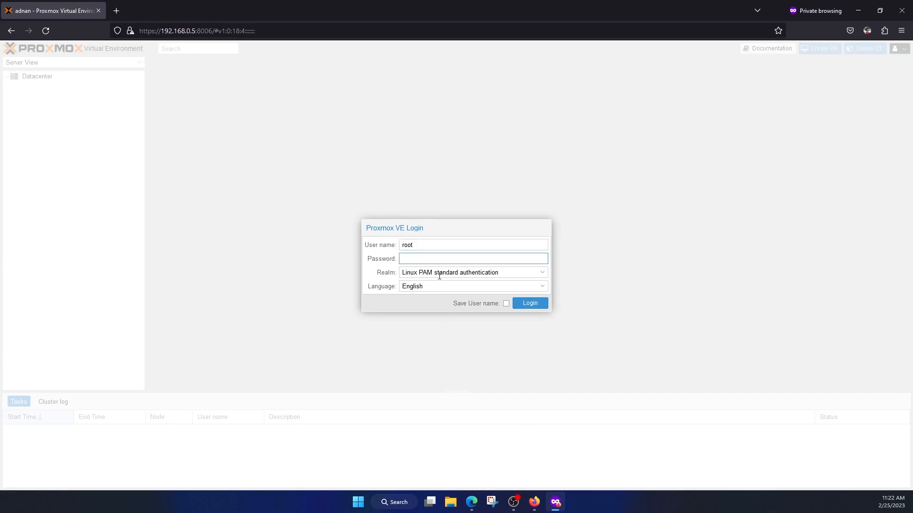
text(****)
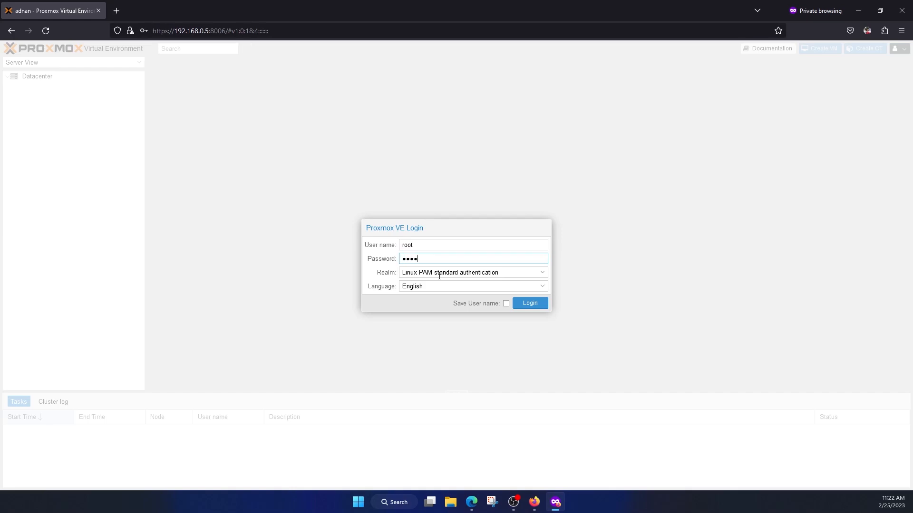
text(*****)
key(Return)
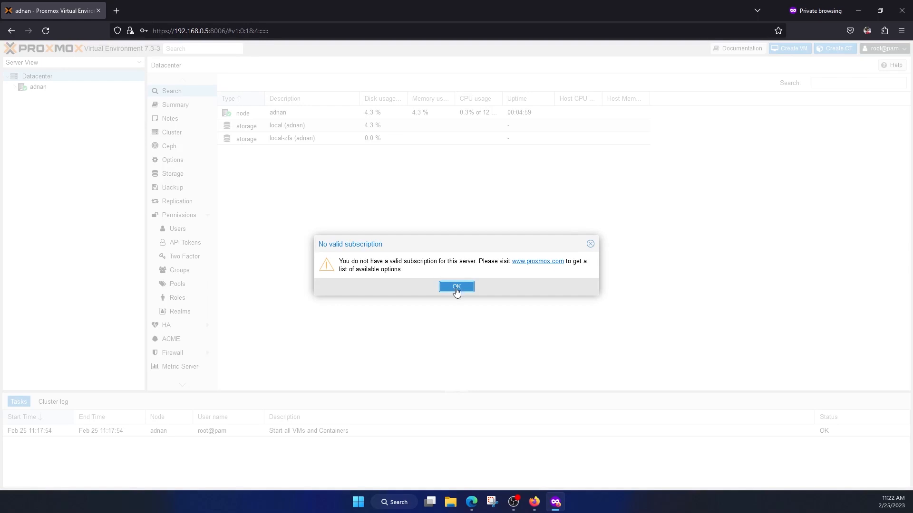
click(456, 287)
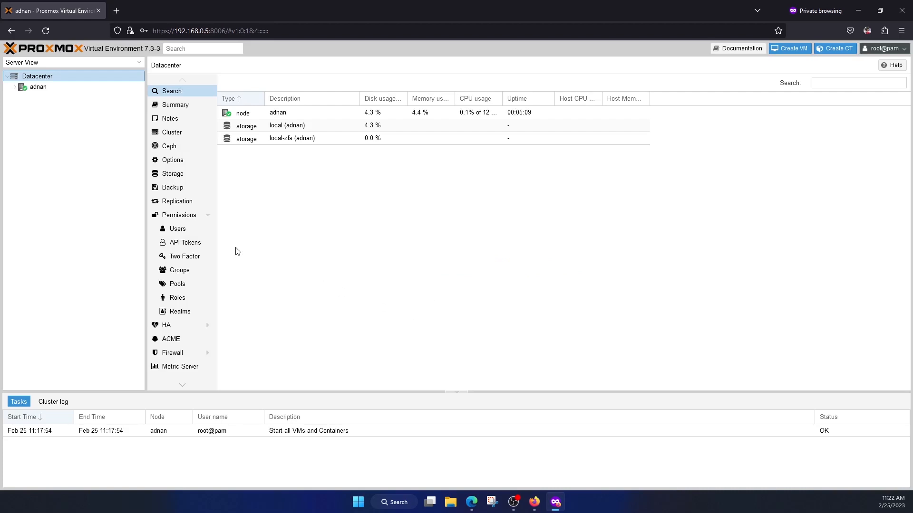
Expand the node under Datacenter and view the summary of its local storage
click(15, 87)
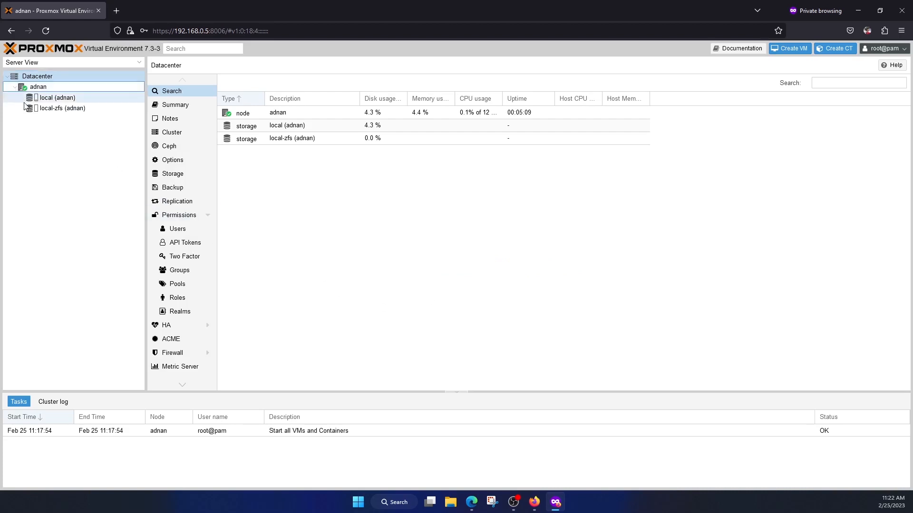
click(69, 100)
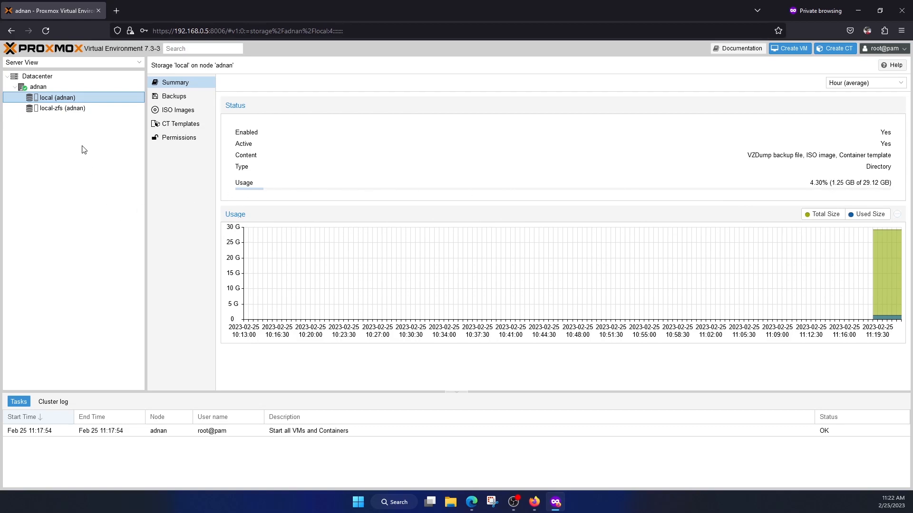
View the summary of the local-zfs storage and return to the summary of the local storage
click(80, 113)
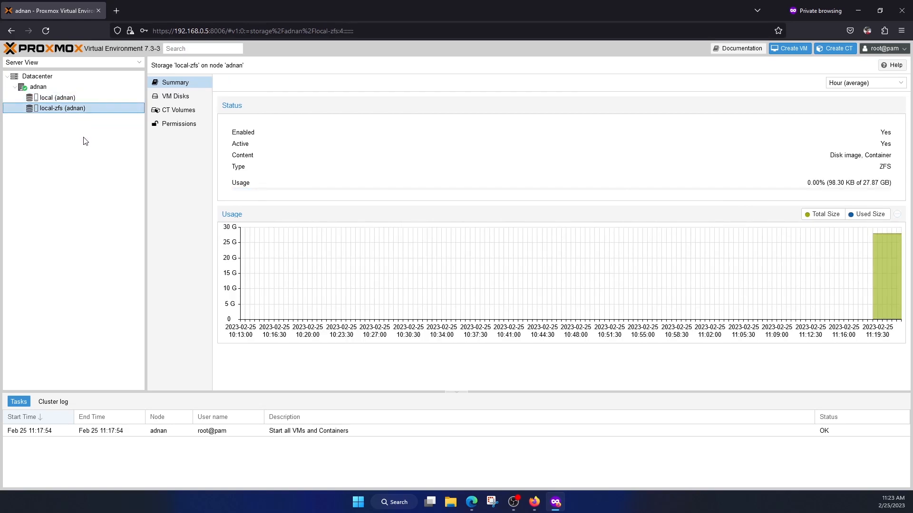
click(81, 99)
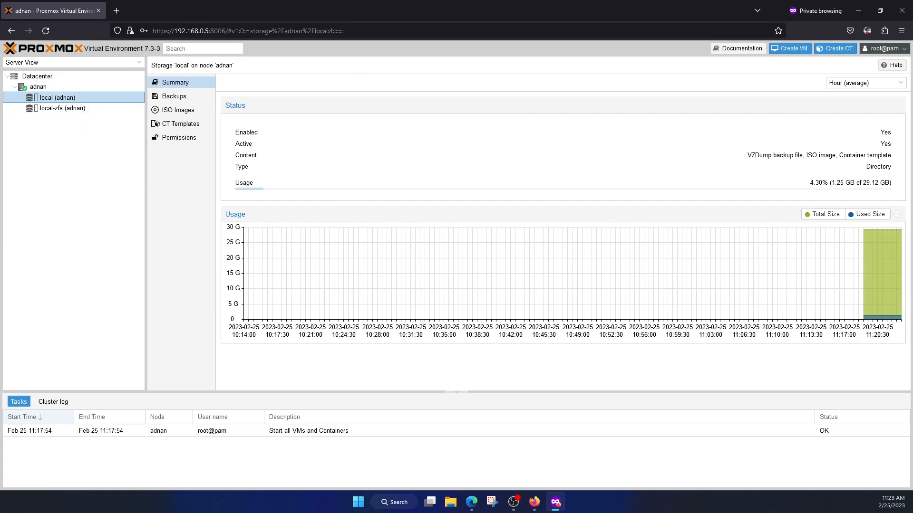
List the node's physical disks and select the 120.03 GB USB disk /dev/sdg
click(38, 86)
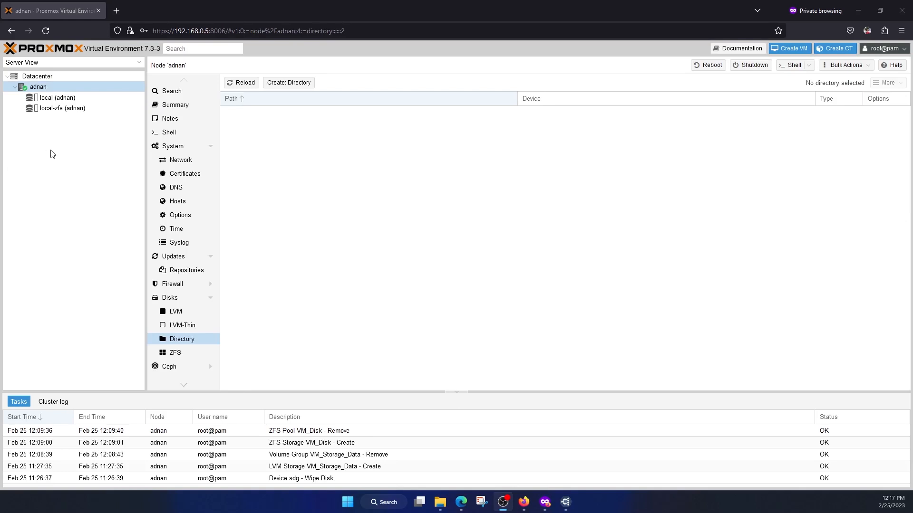
click(60, 75)
click(48, 86)
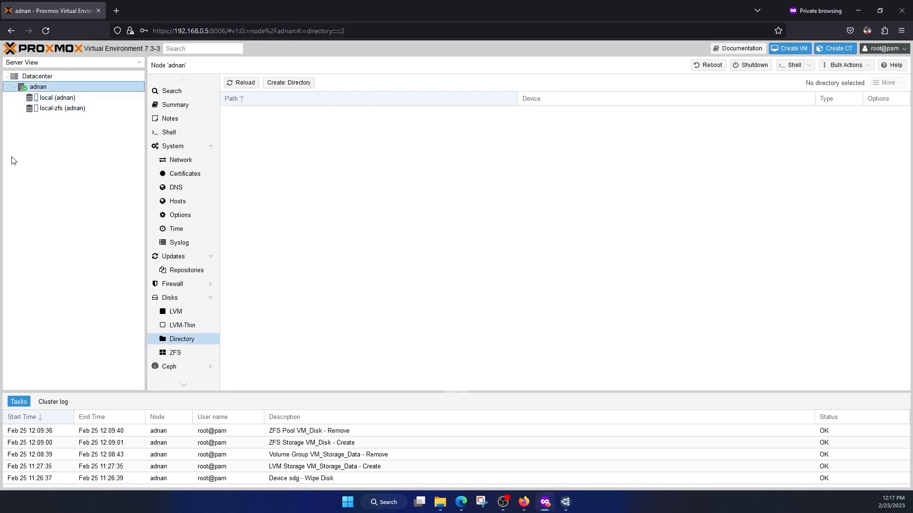
click(176, 302)
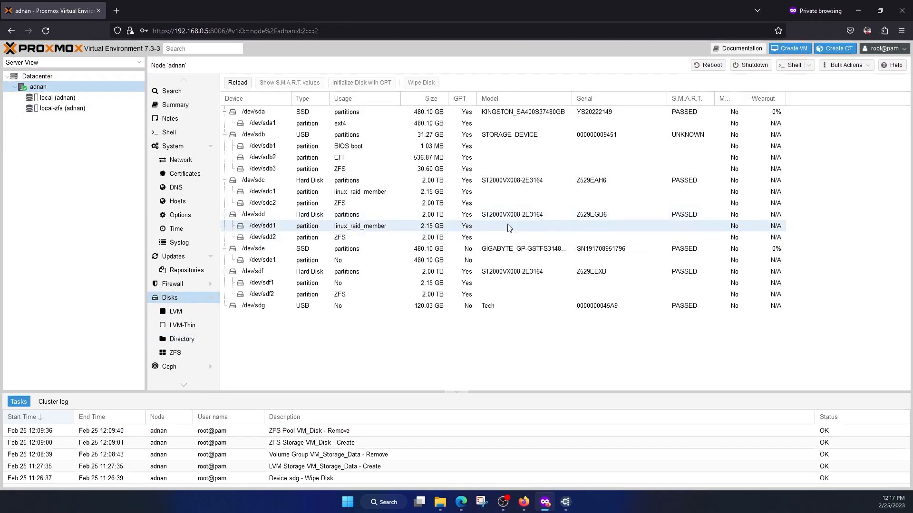
click(373, 313)
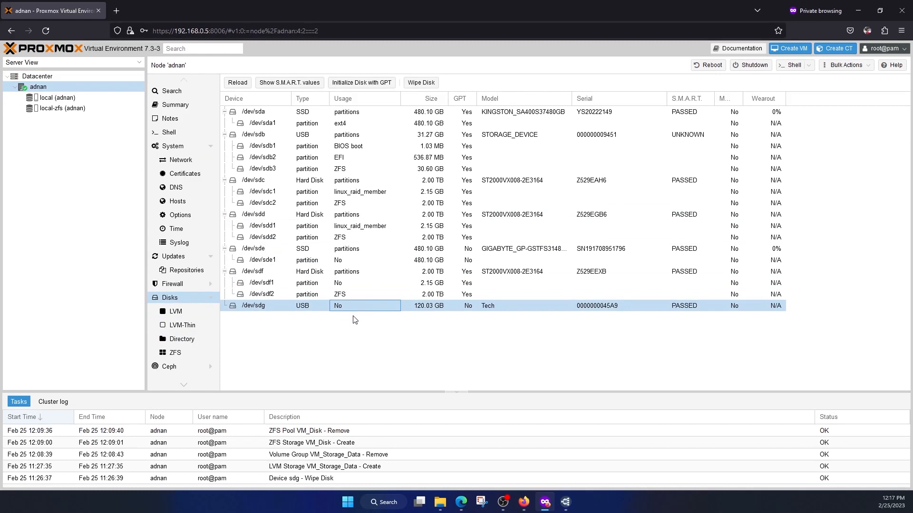
Create a directory storage named VM_Storage_Data on disk /dev/sdg with the ext4 filesystem
click(193, 344)
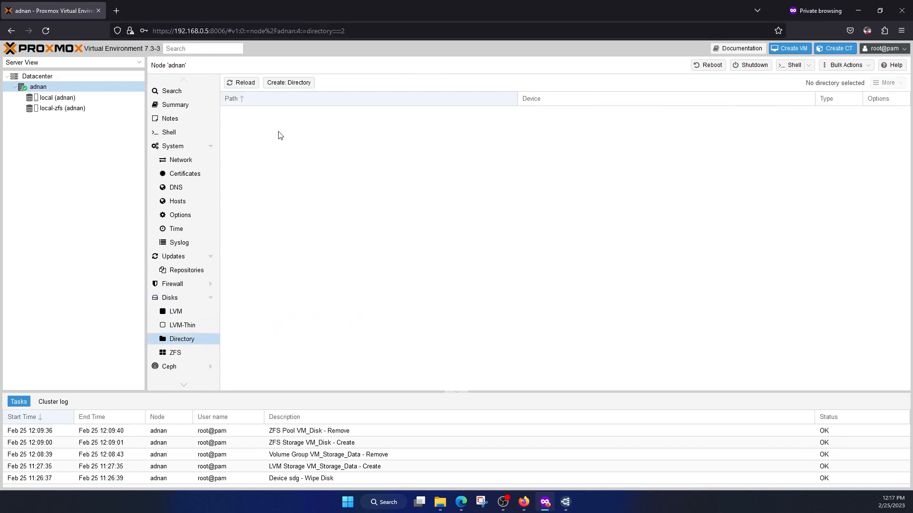
click(288, 83)
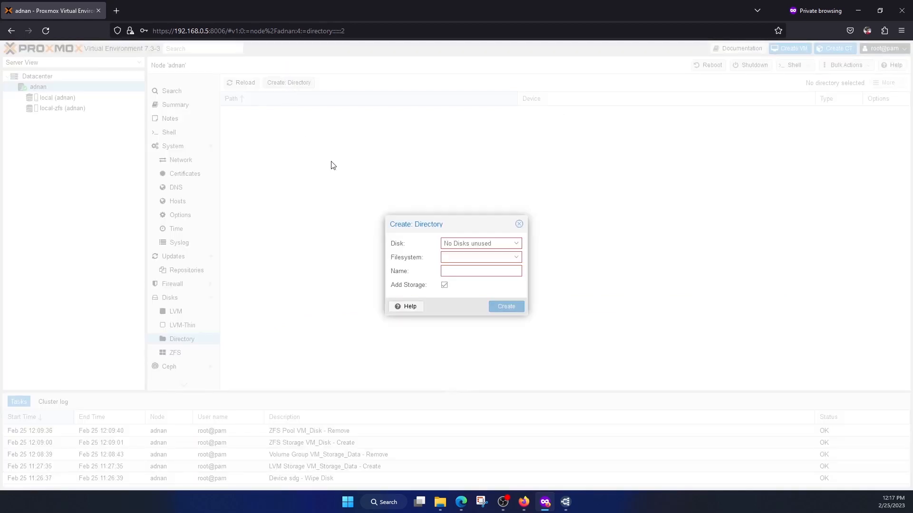
click(514, 244)
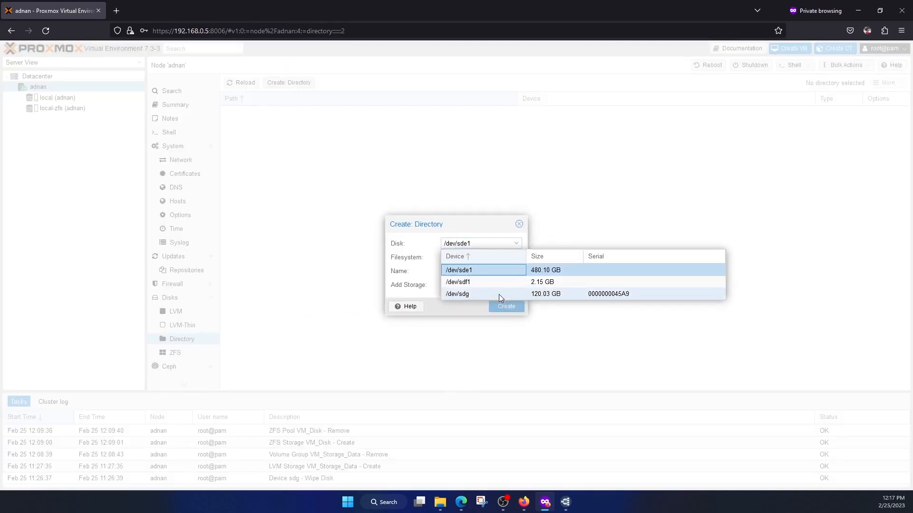
click(500, 295)
click(516, 261)
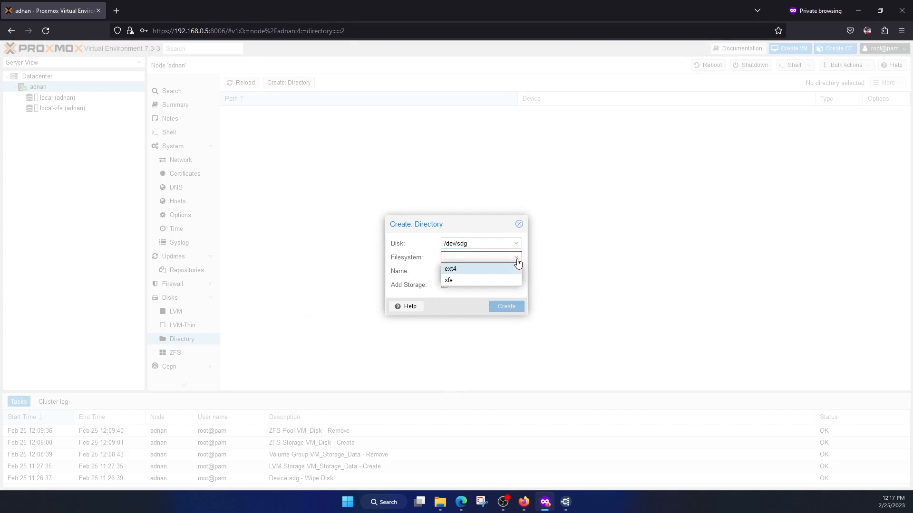
click(500, 269)
click(503, 272)
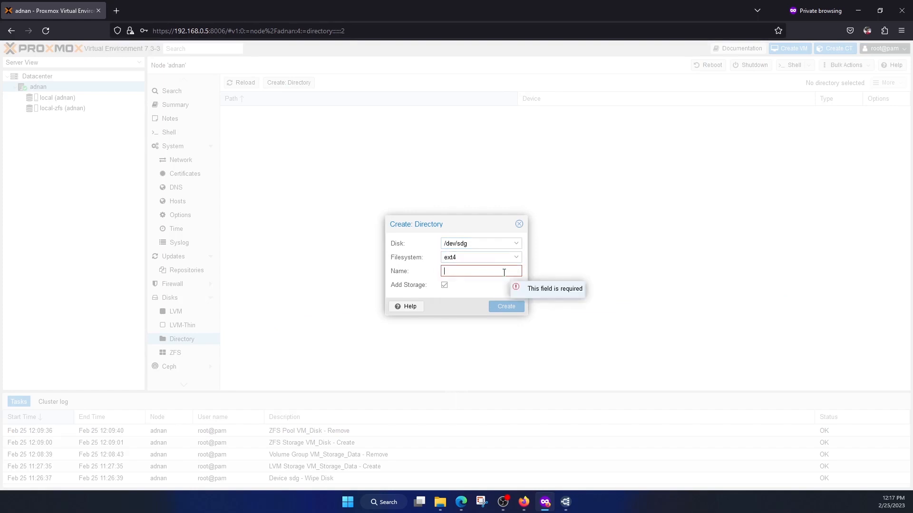
text(VM_)
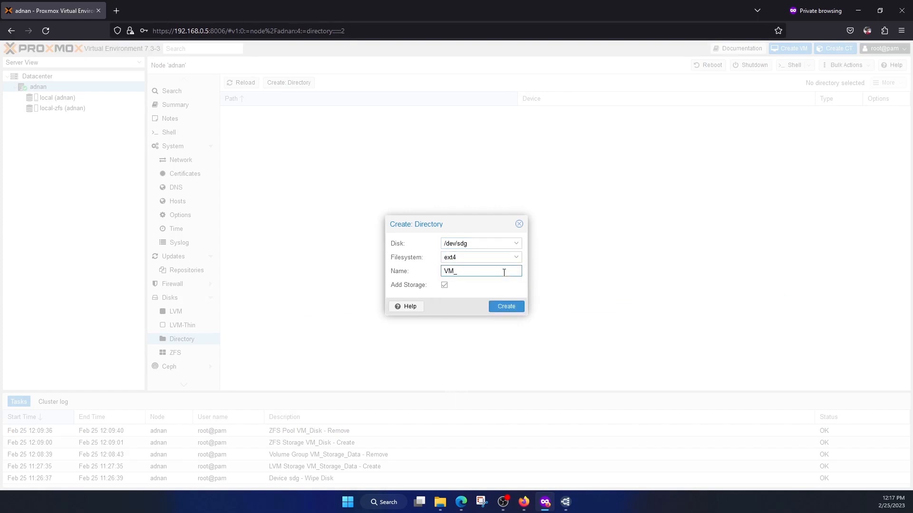
text(Storage_Data)
click(505, 306)
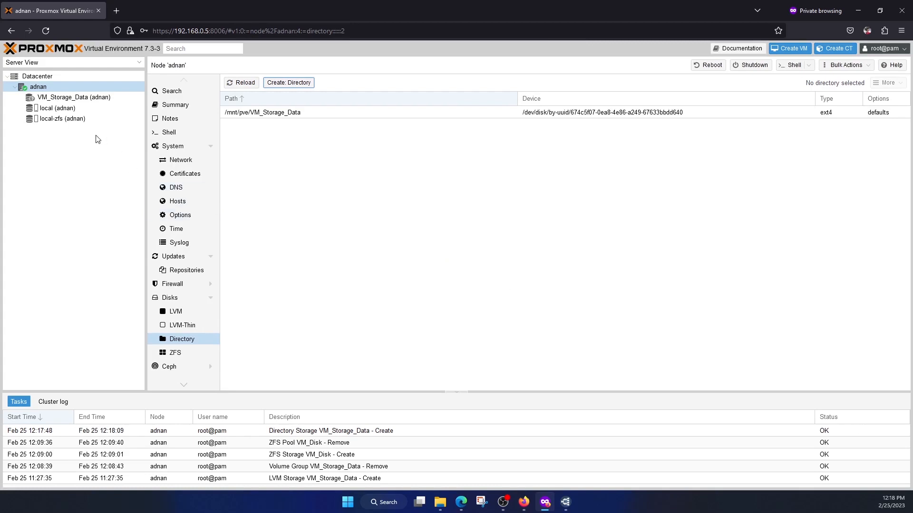
Look through the VM_Storage_Data storage's summary, VM disks, CT volumes, CT templates, snippets and permissions, ending on its ISO images
click(95, 100)
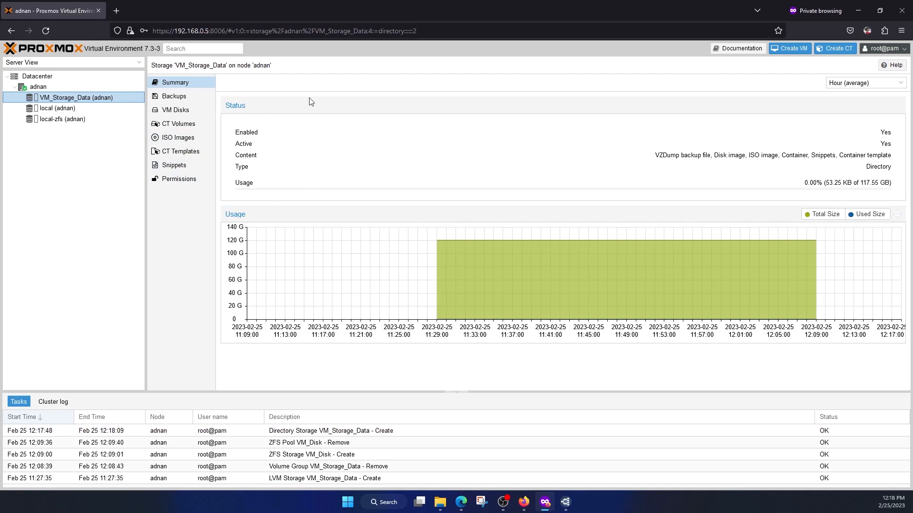
click(184, 110)
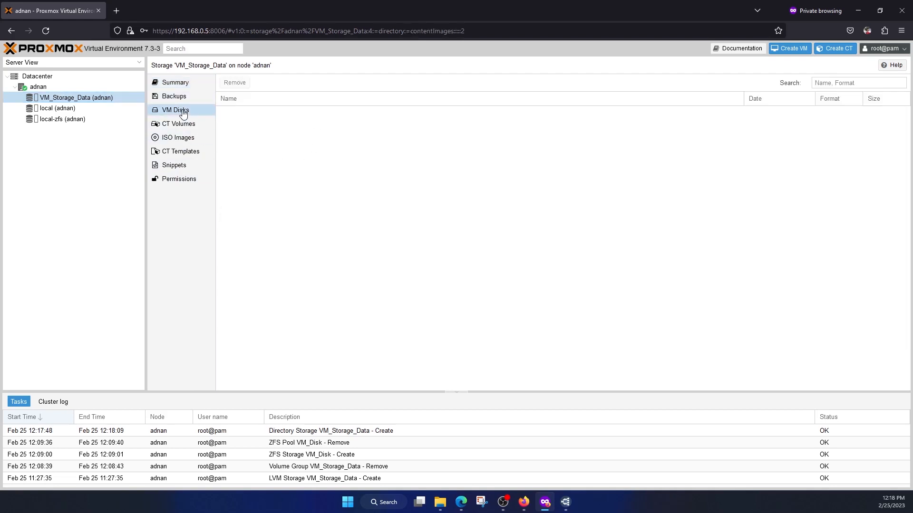
click(186, 125)
click(185, 139)
click(187, 151)
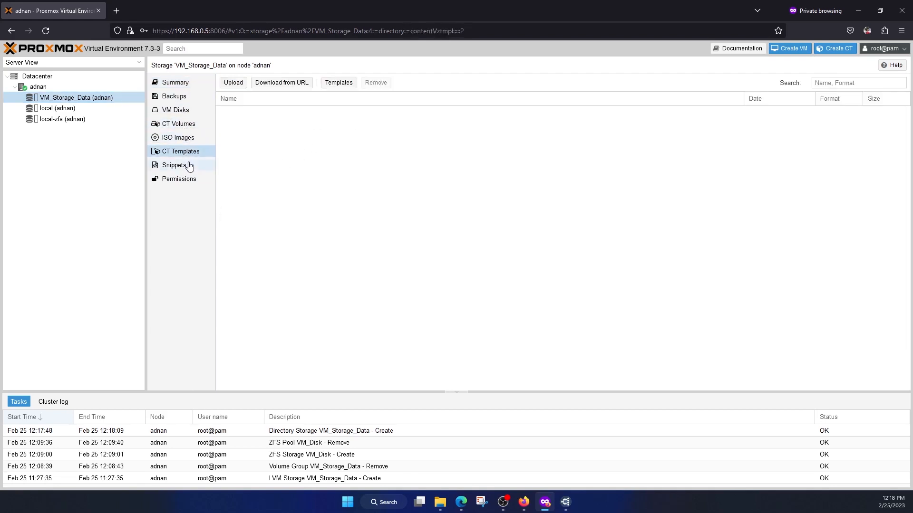
click(187, 165)
click(187, 179)
click(192, 141)
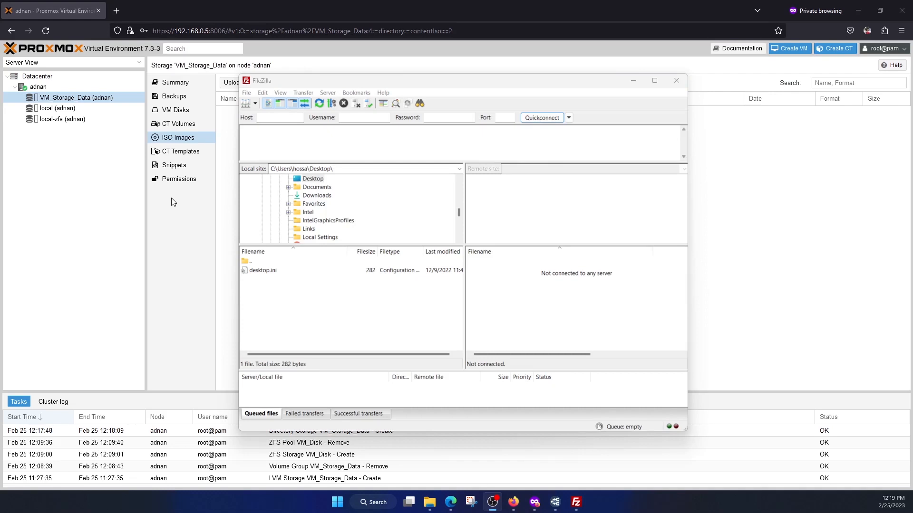
In FileZilla, connect to 192.168.0.5 on port 22 as root with the account password, trusting and updating the cached host key
click(372, 83)
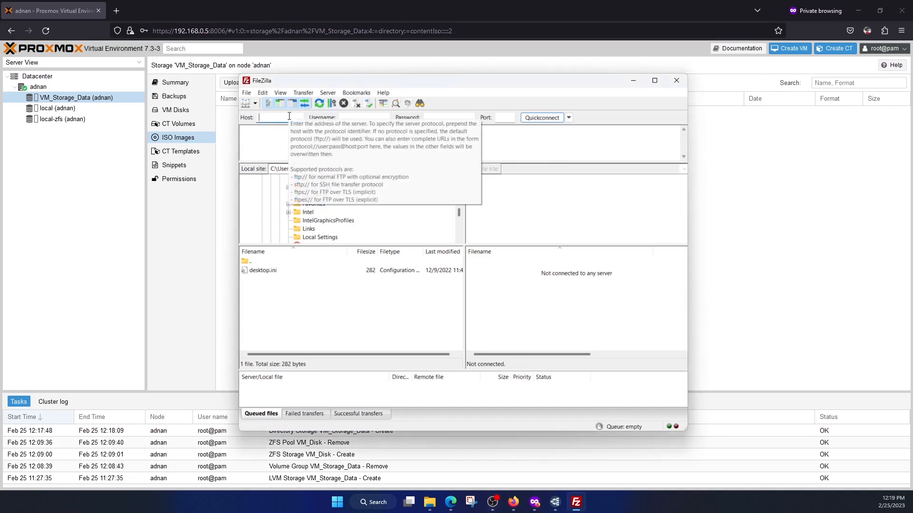
text(192.168.0.5)
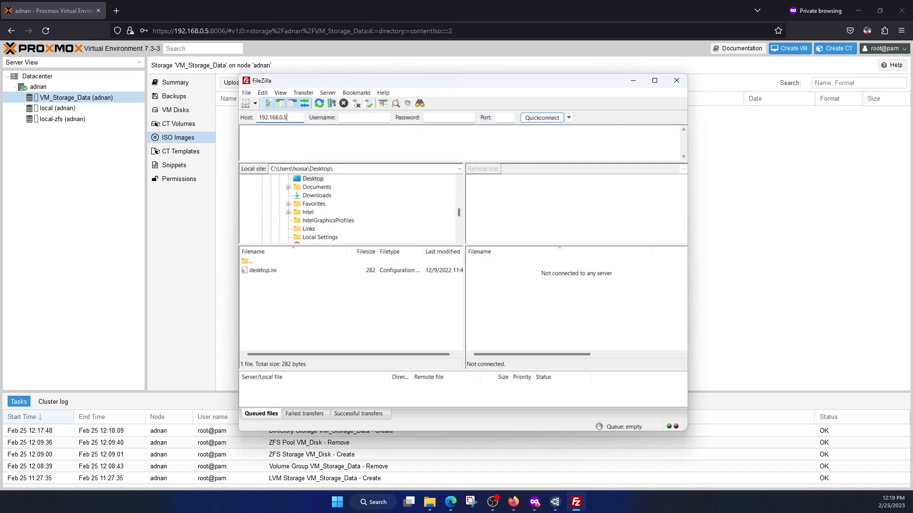
key(Tab)
text(root)
key(Tab)
text(p●●●●●●●●)
key(Tab)
text(22)
click(551, 117)
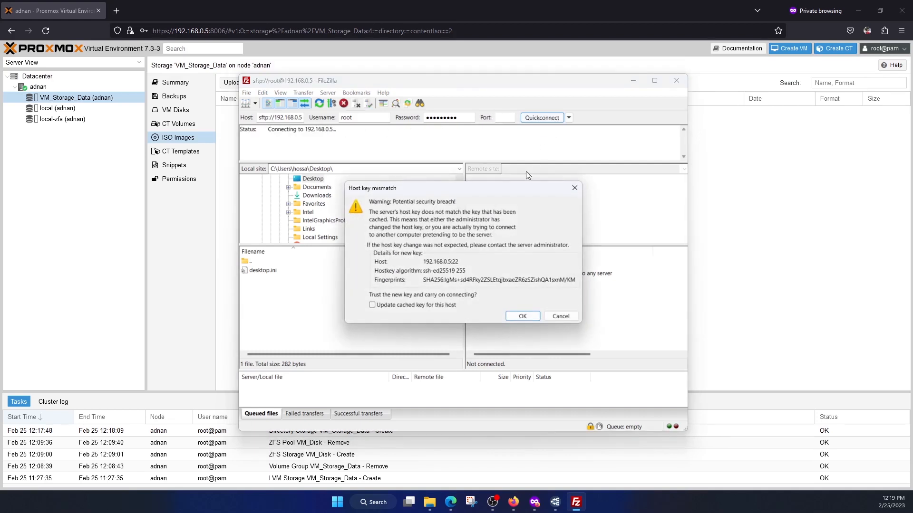
click(372, 304)
click(521, 317)
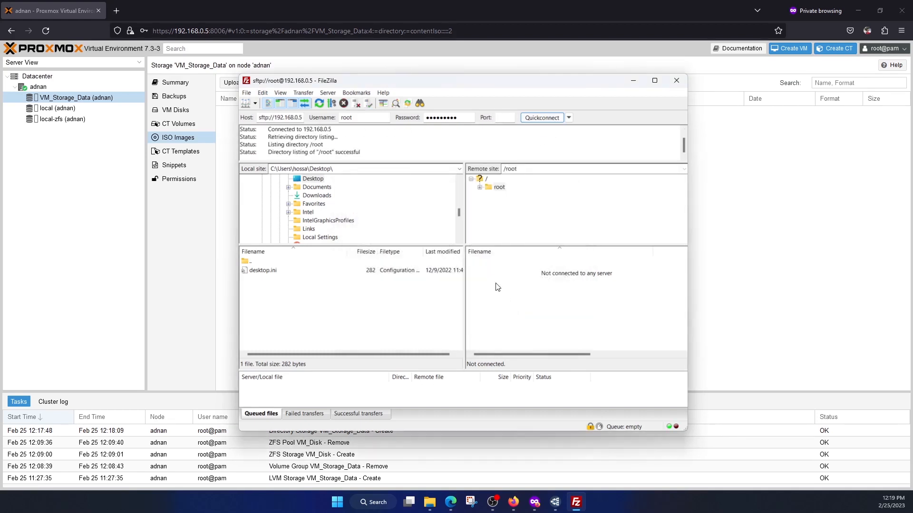
Open the remote folder /mnt/pve/VM_Storage_Data/template/iso
click(485, 179)
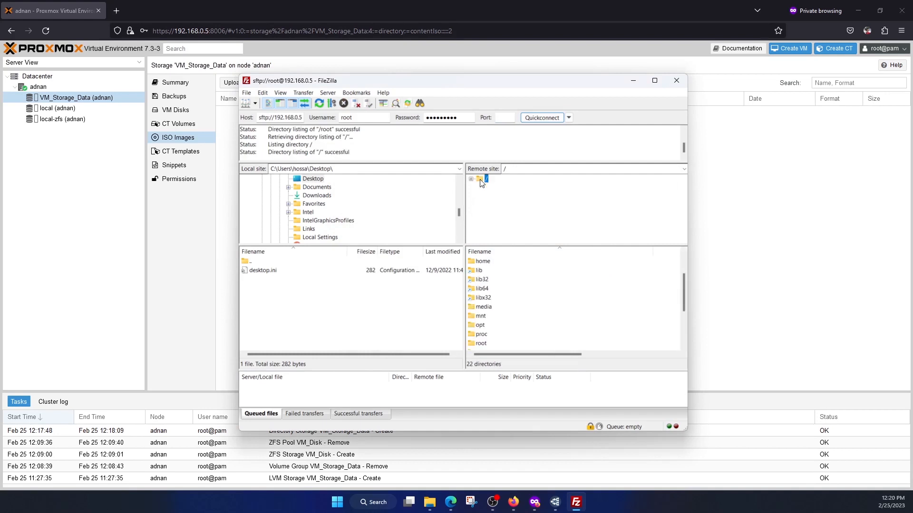
scroll(507, 226, down, 3)
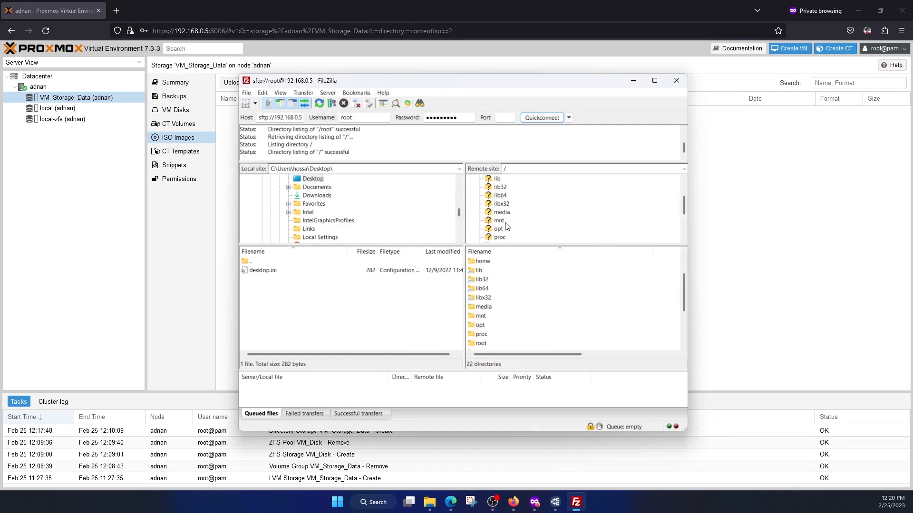
click(498, 195)
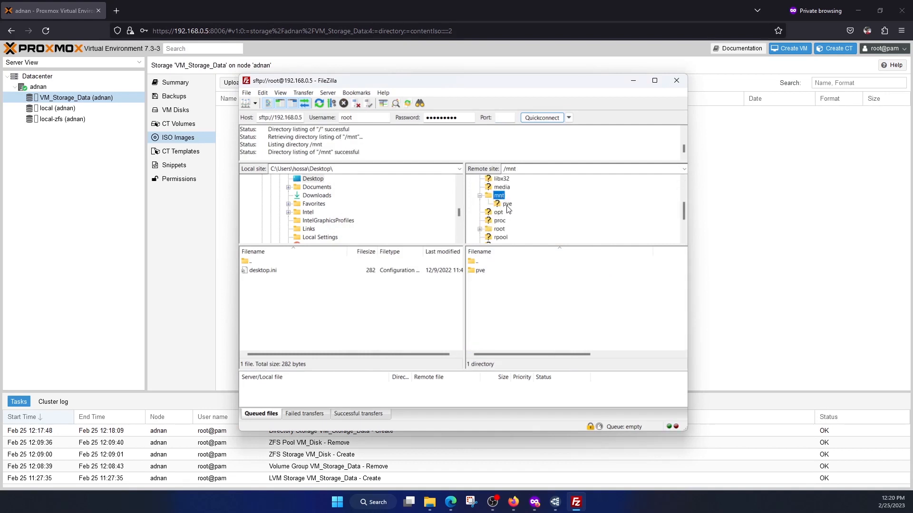
click(507, 203)
click(518, 213)
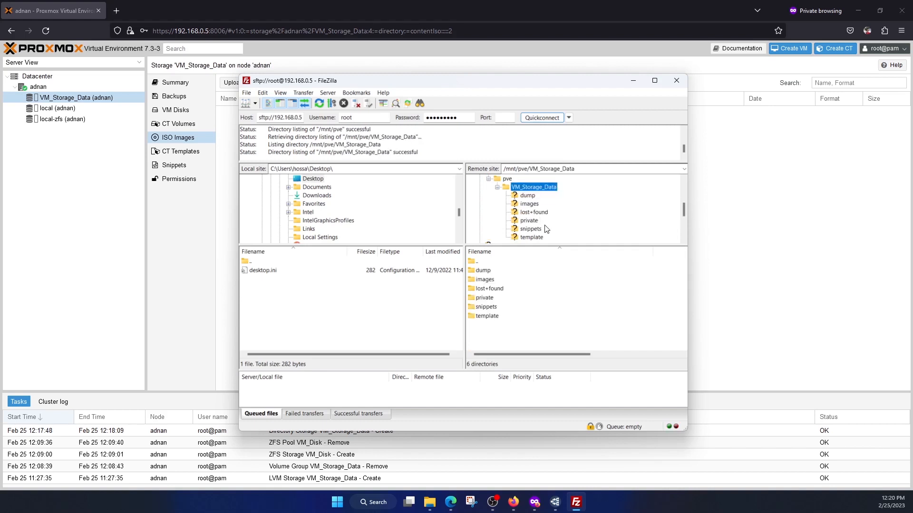
click(535, 238)
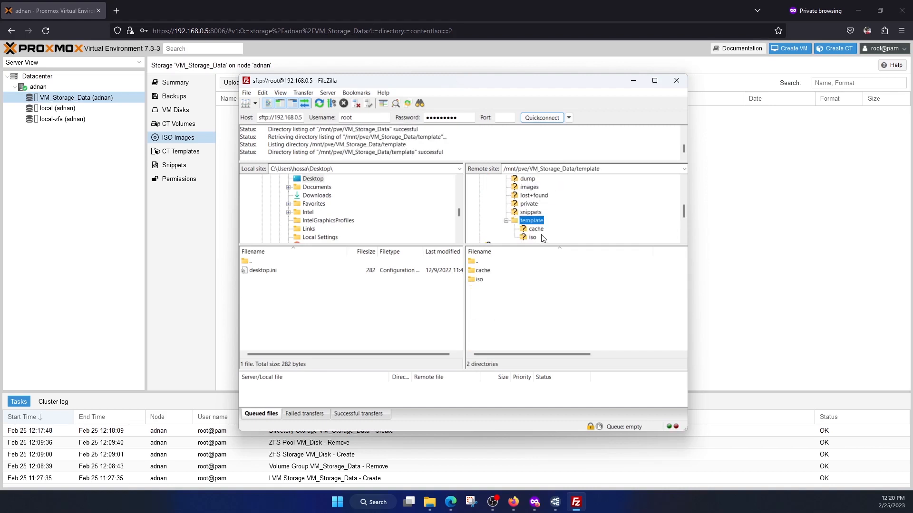
click(533, 236)
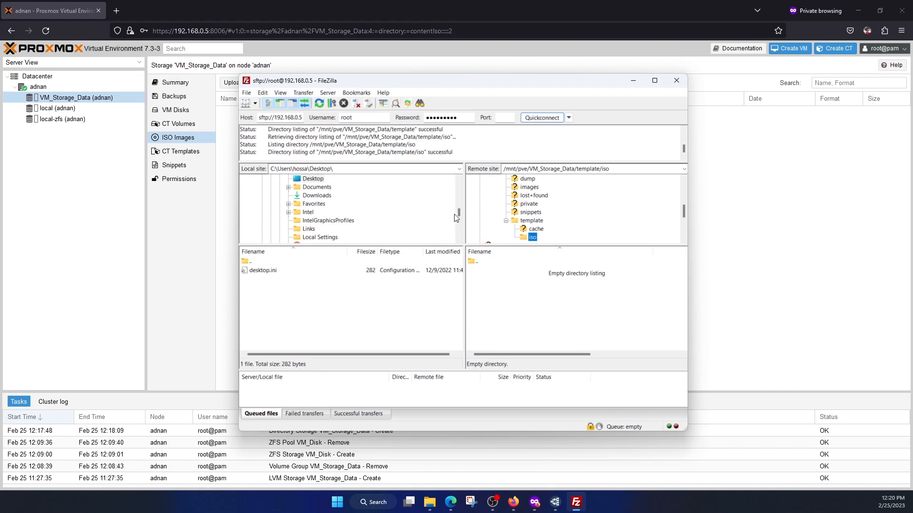
Upload Win11_22H2_English_x64v1.iso from the local folder D:\Windows 11 to the remote iso folder
drag(458, 212, 460, 233)
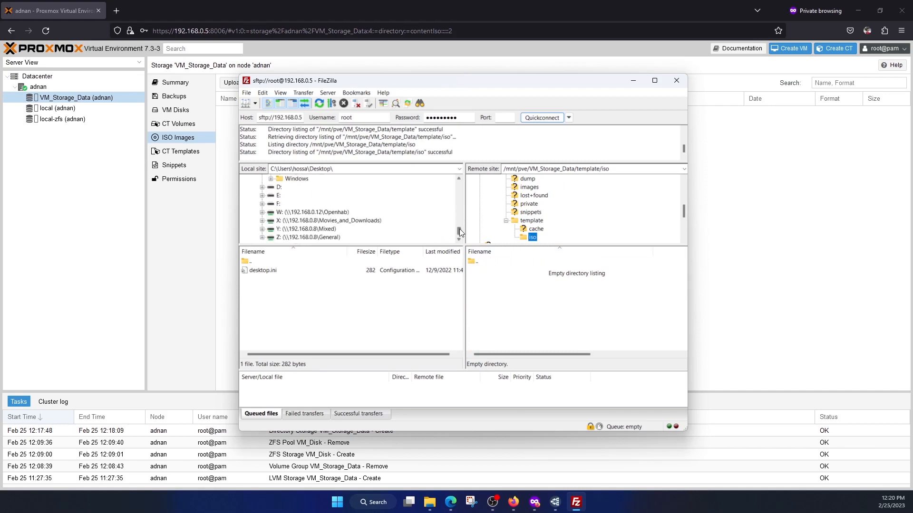
click(262, 188)
scroll(388, 218, down, 5)
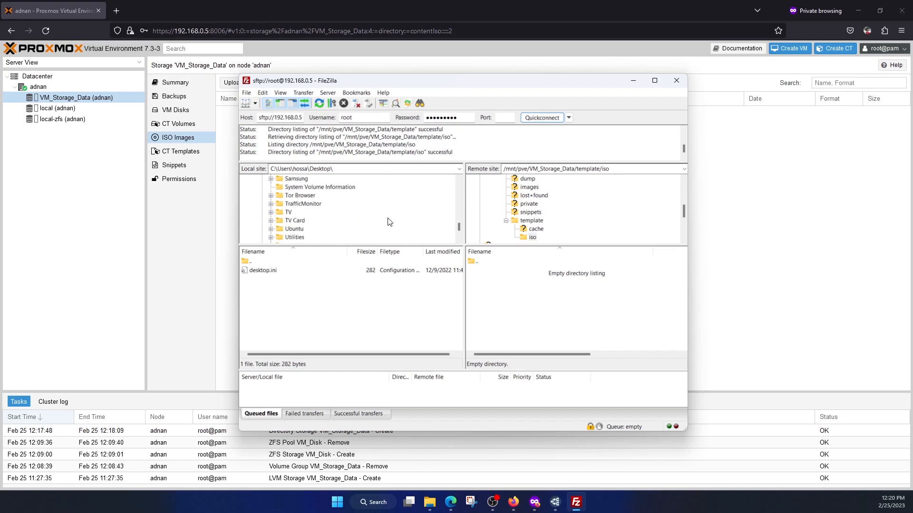
click(281, 204)
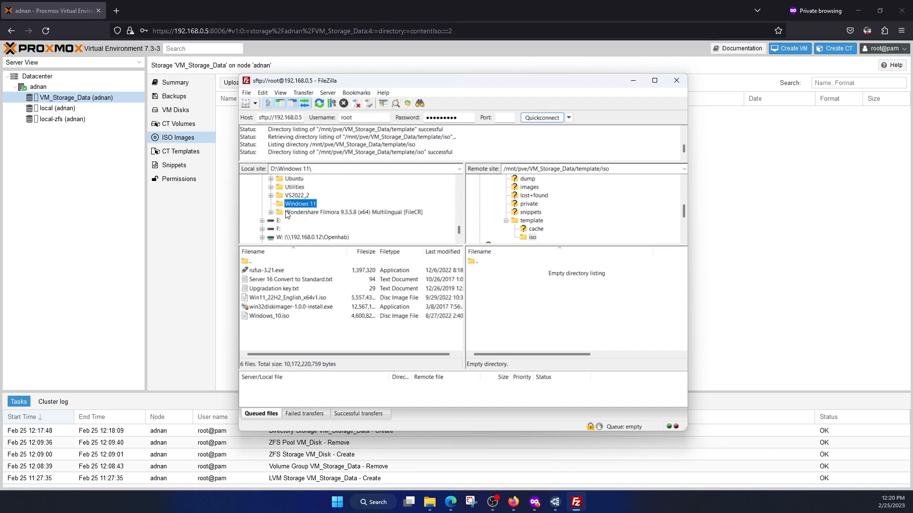
click(281, 316)
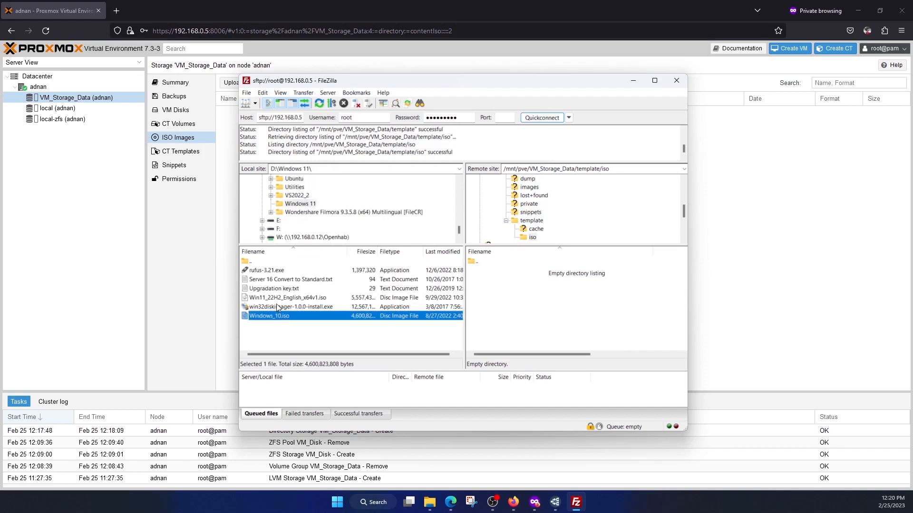
click(281, 297)
drag(280, 300, 512, 300)
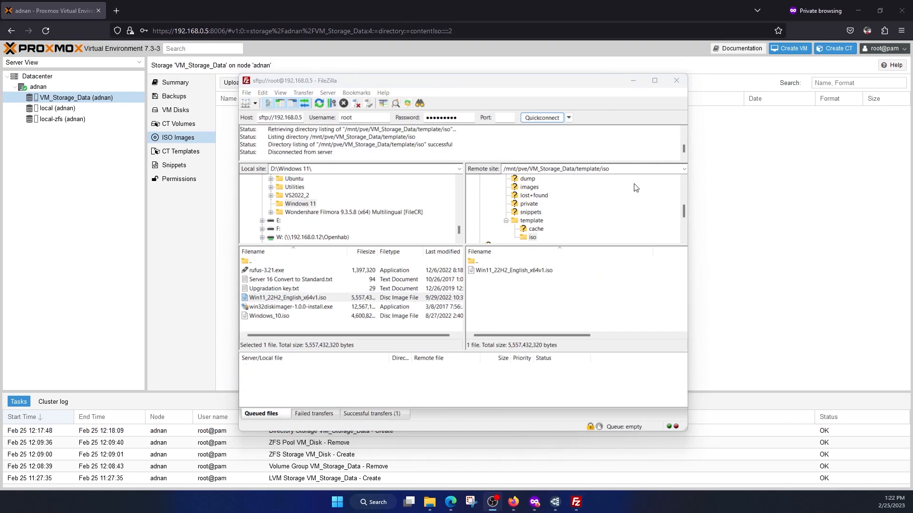
Check the uploaded Windows 11 ISO in the remote folder and close FileZilla to return to Proxmox
click(513, 86)
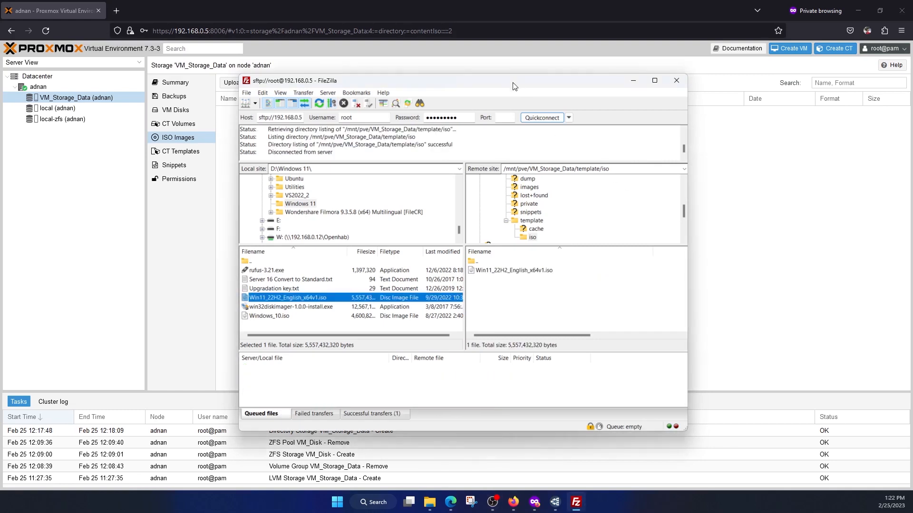
click(513, 270)
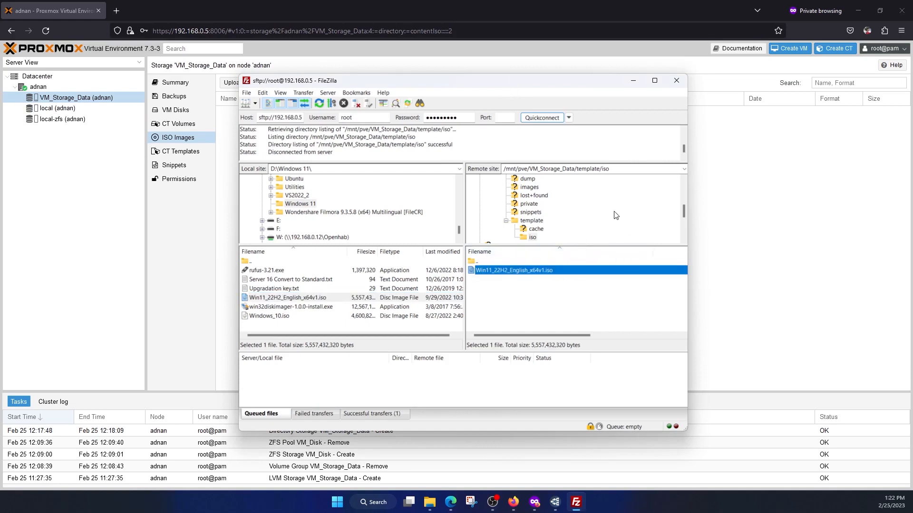
click(676, 81)
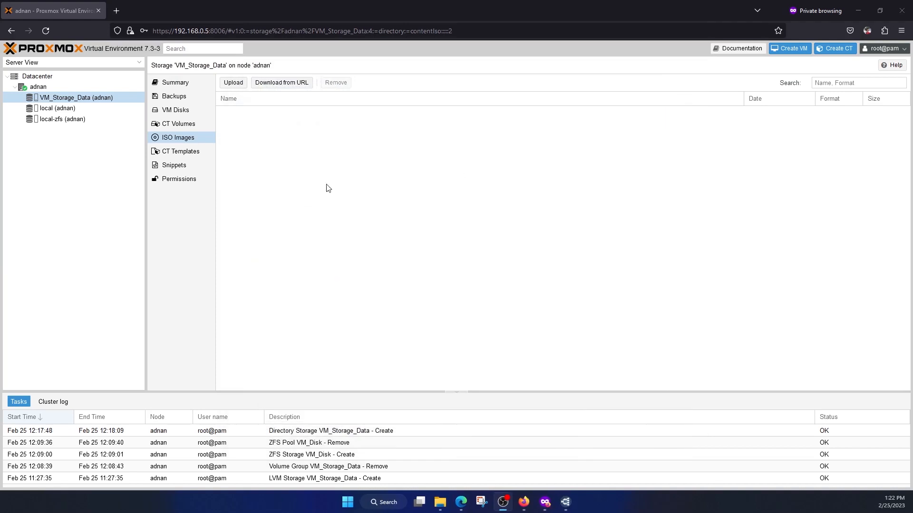
Refresh the ISO image list of VM_Storage_Data and select Win11_22H2_English_x64v1.iso to check it
click(183, 125)
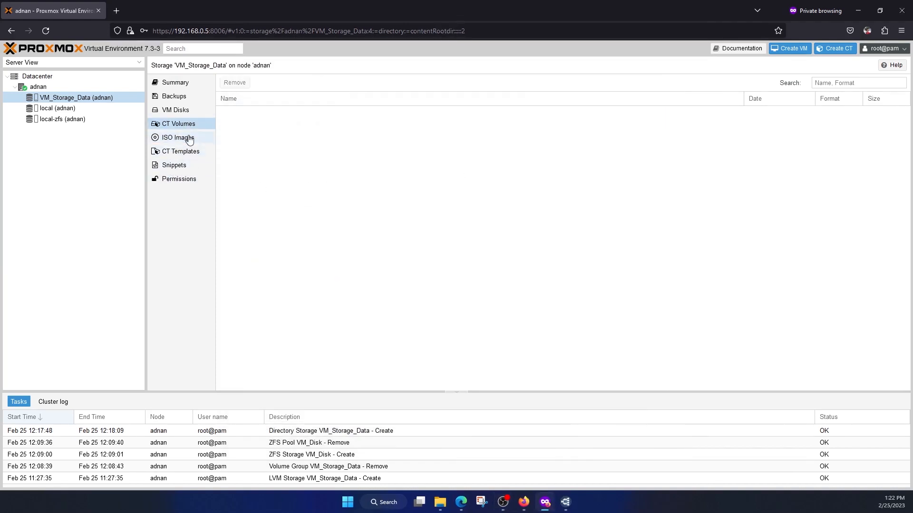
click(189, 139)
click(307, 115)
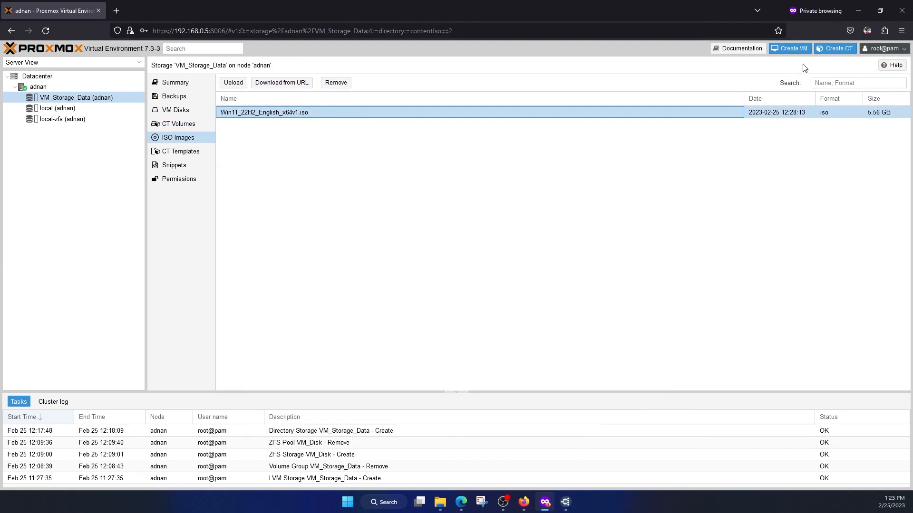
Start creating a new virtual machine in Proxmox and name it Win11
click(791, 48)
click(393, 215)
text(Windi)
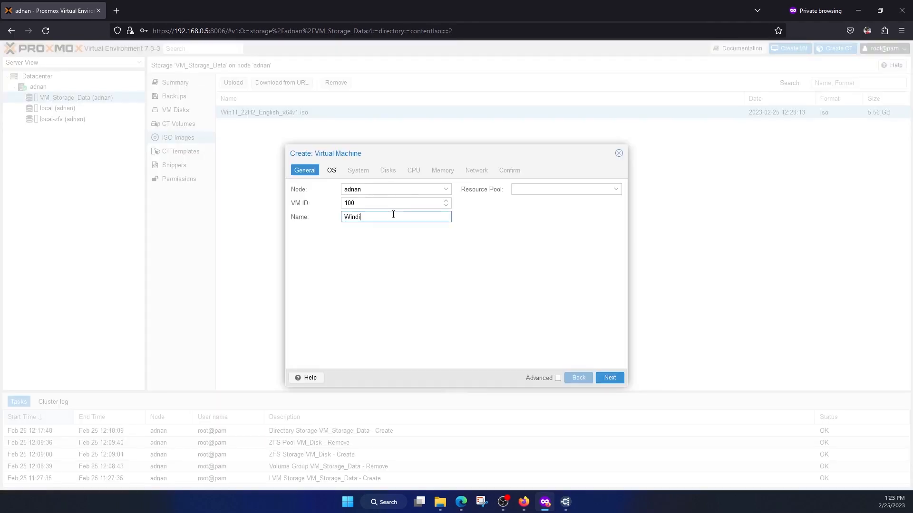
text(11)
Set the virtual machine's installation image to Win11_22H2_English_x64v1.iso from VM_Storage_Data and its guest OS type to Microsoft Windows
click(332, 170)
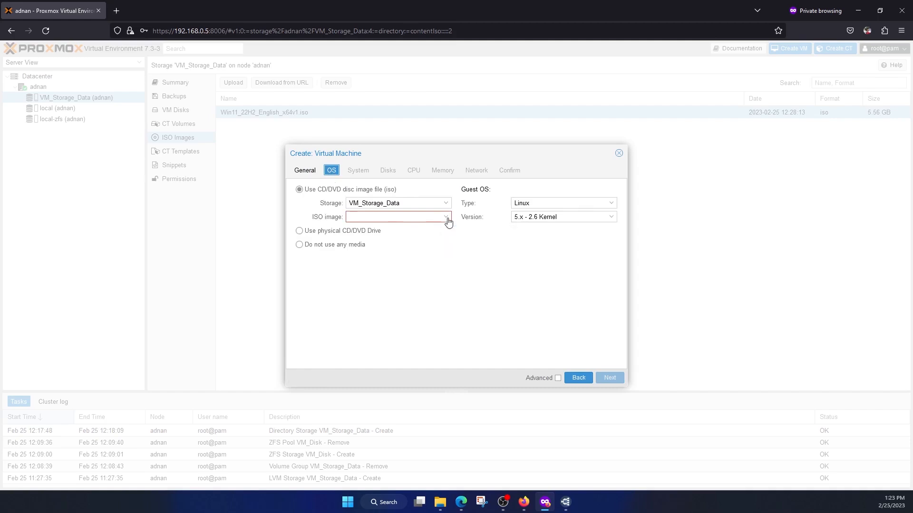
click(445, 217)
click(433, 245)
click(611, 203)
click(580, 228)
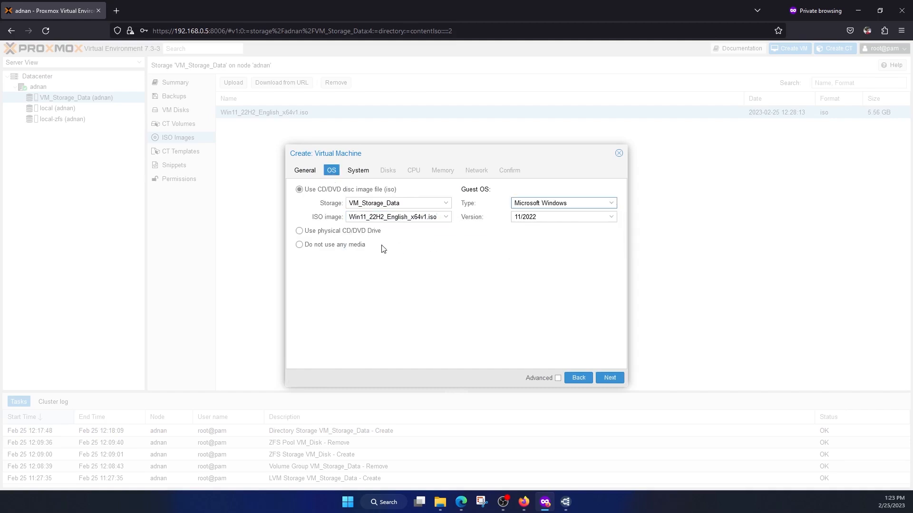
In the system settings, assign VM_Storage_Data as both EFI and TPM storage and keep the q35 machine type
click(363, 172)
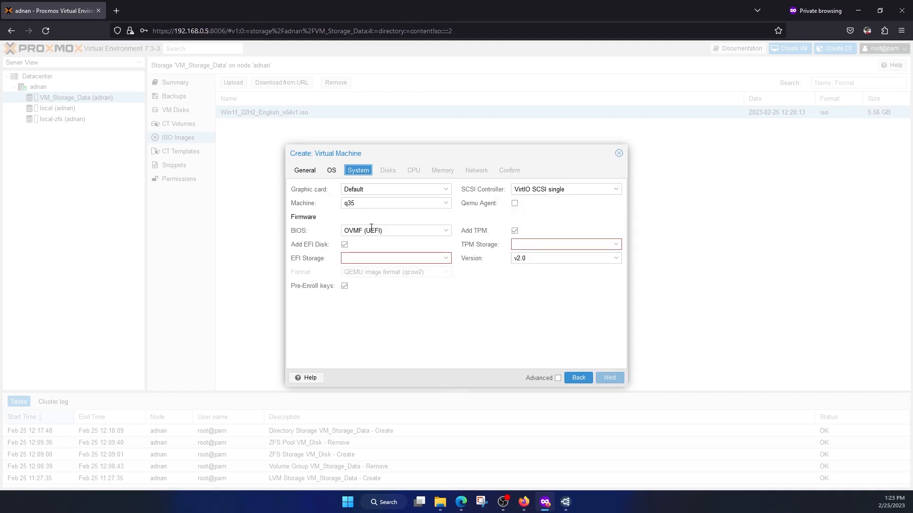
click(449, 257)
click(371, 285)
click(616, 245)
click(536, 271)
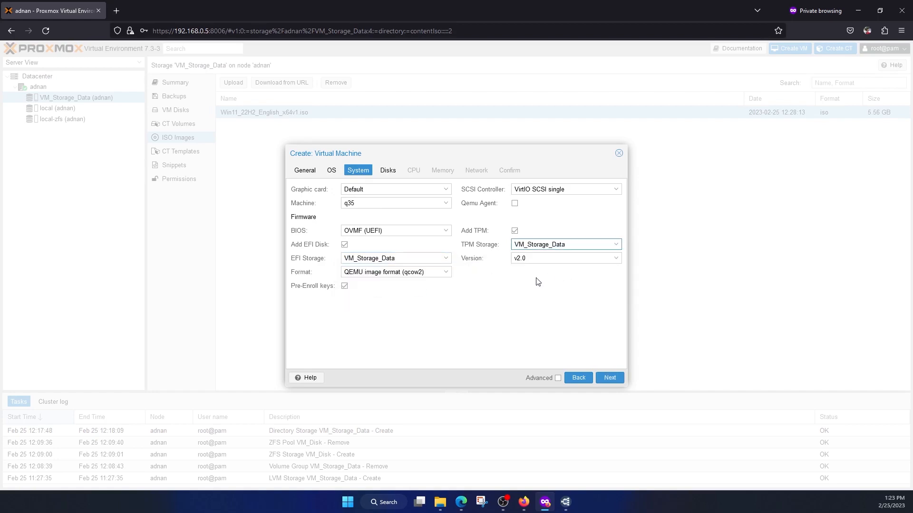
click(445, 204)
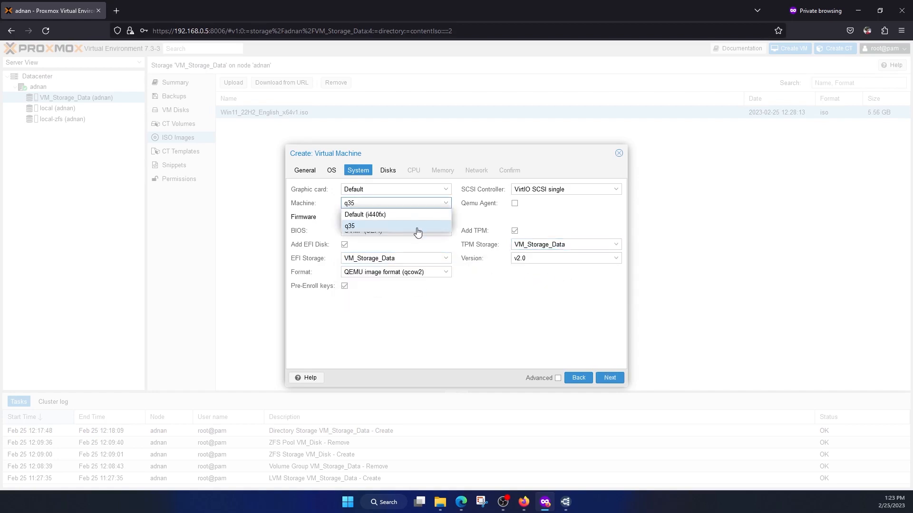
click(417, 227)
Configure the virtual disk on the SATA bus with a size of 40 GiB
click(388, 170)
click(430, 211)
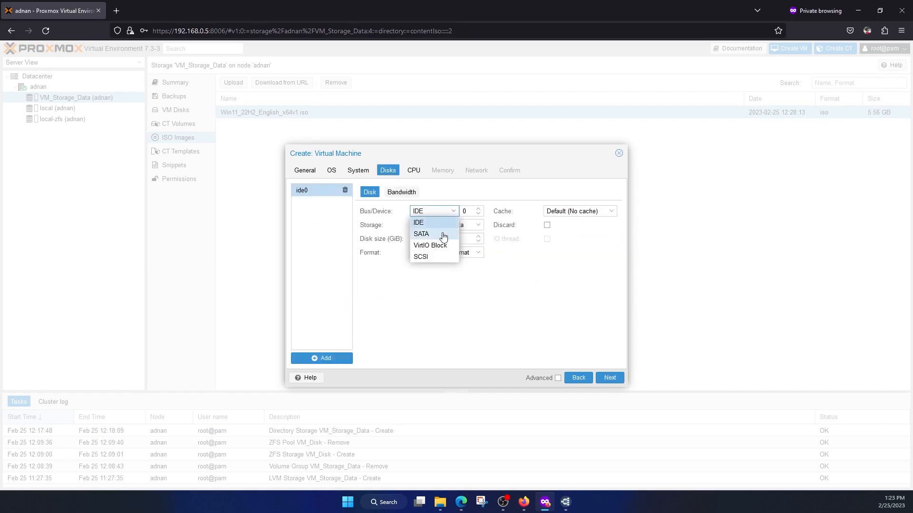
click(418, 233)
drag(433, 239, 408, 243)
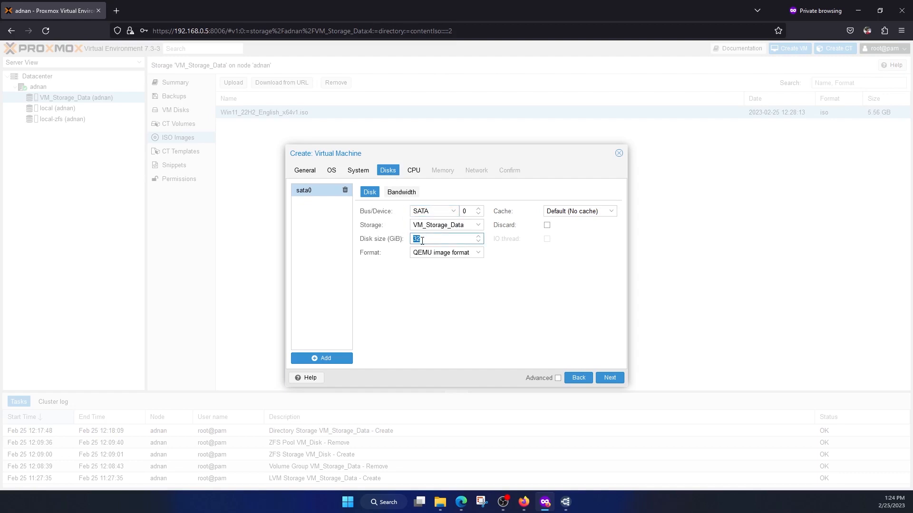
Allocate 6 CPU cores to the virtual machine and keep its memory at 4096 MiB
click(414, 170)
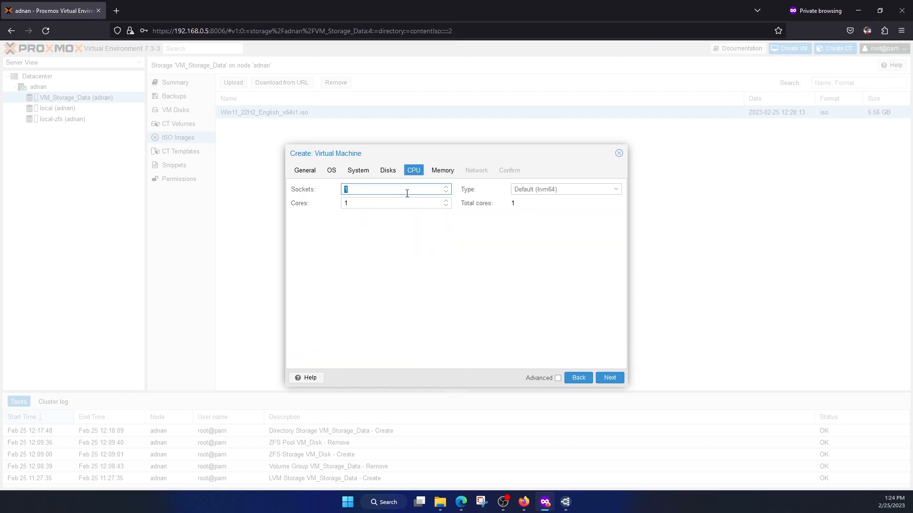
click(407, 200)
click(440, 171)
Keep the Intel E1000 network device on bridge vmbr0 and finish creating the virtual machine
click(477, 171)
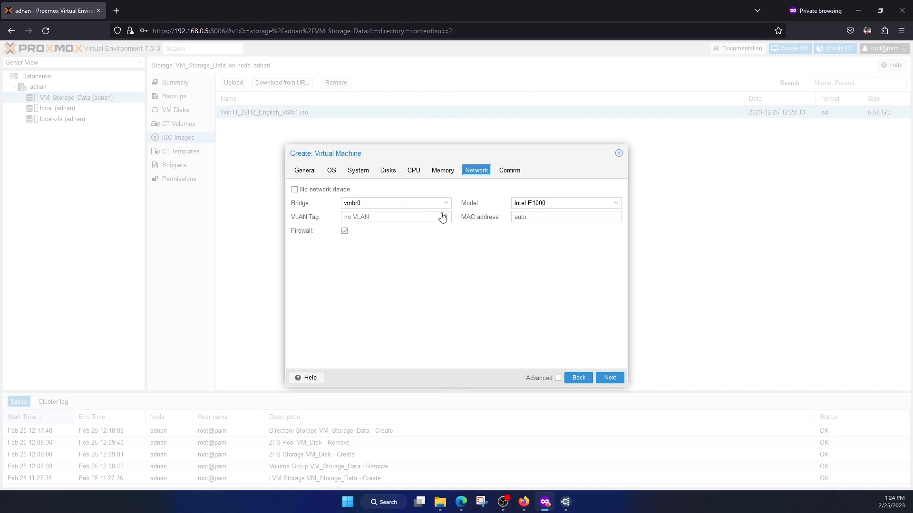
click(507, 173)
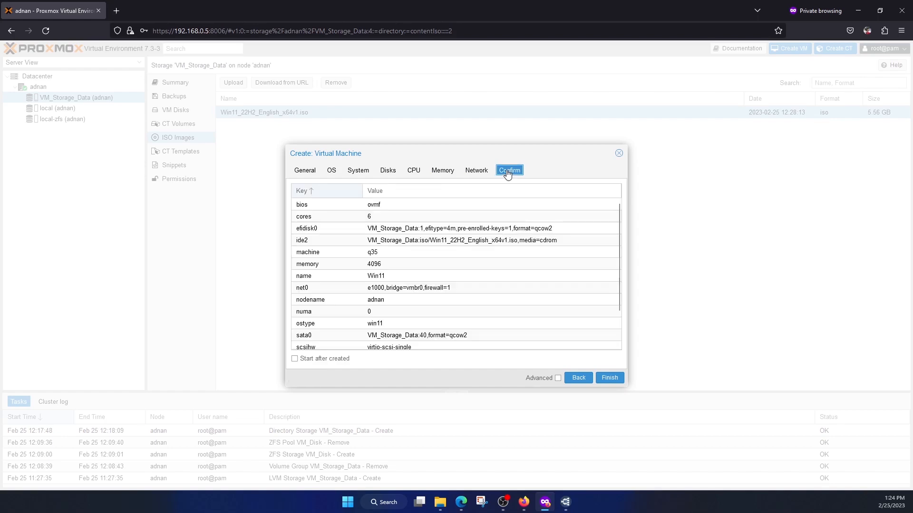
click(610, 378)
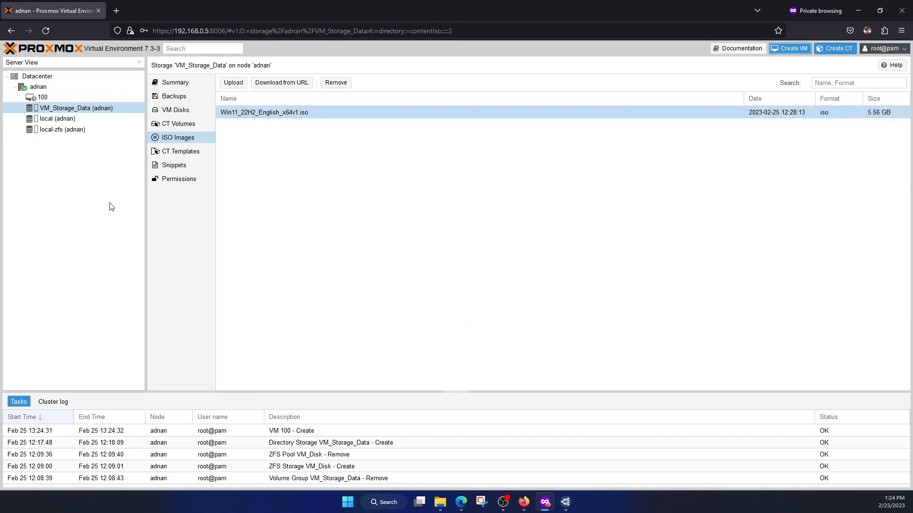
Start virtual machine 100 (Win11) and boot it from the installation disc in its noVNC console
click(75, 96)
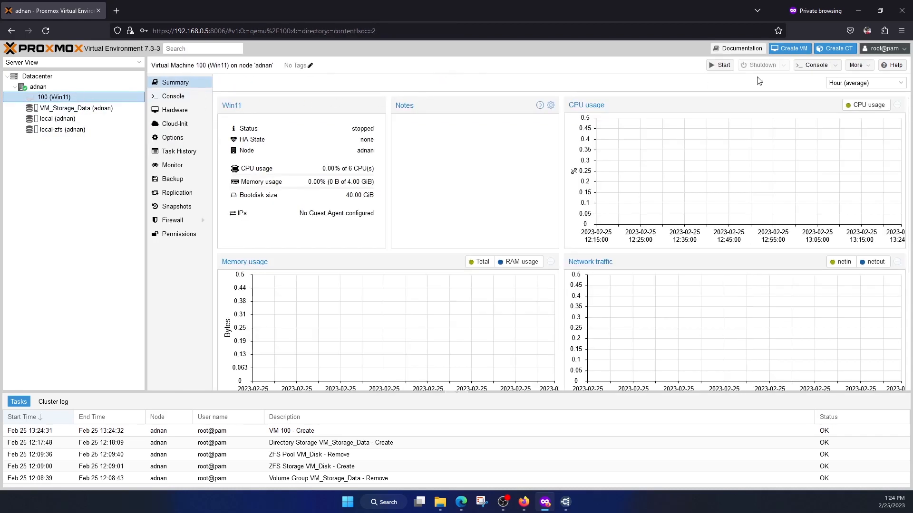
click(718, 68)
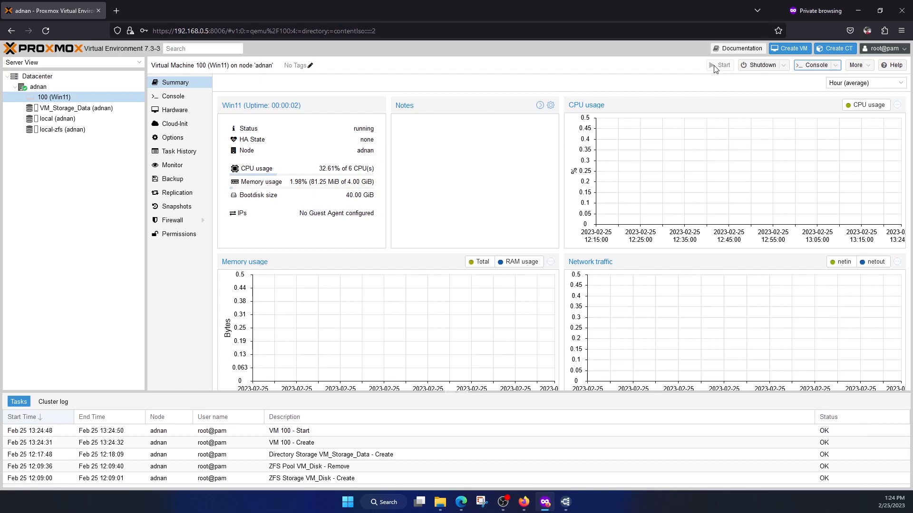
click(811, 67)
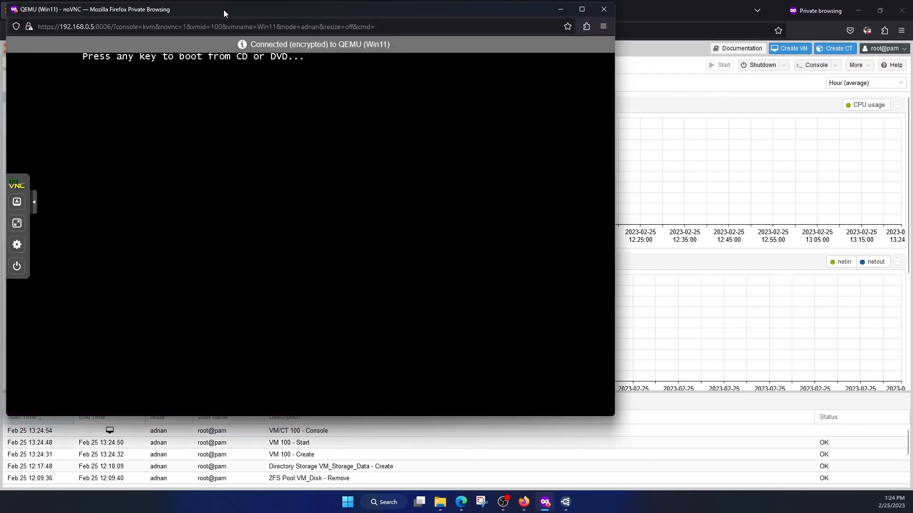
drag(223, 14, 351, 43)
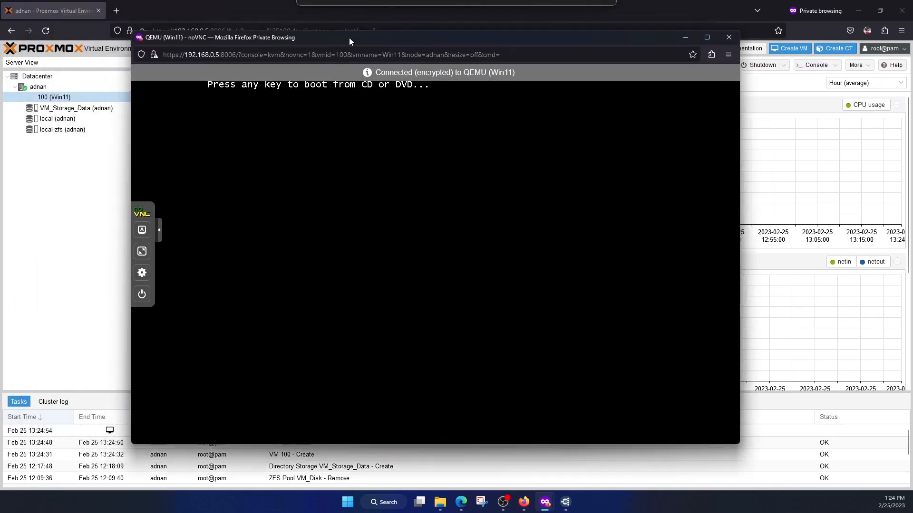
key(Return)
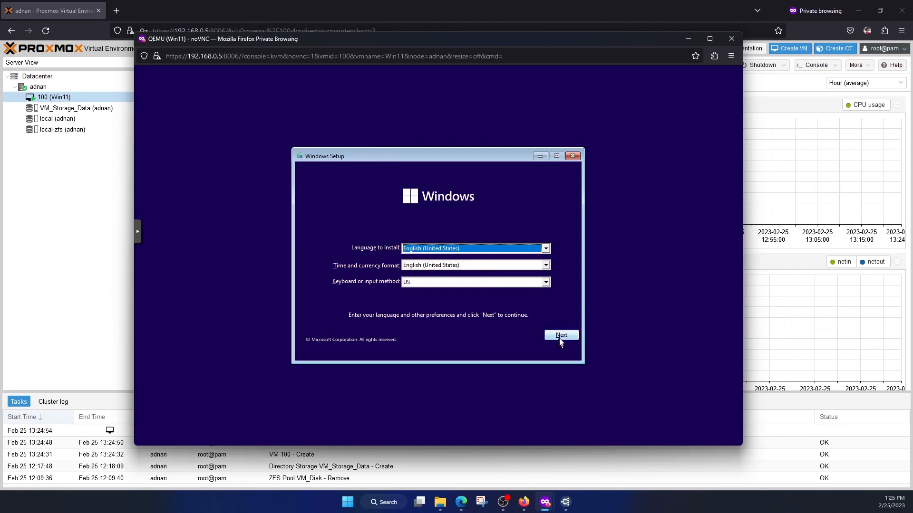
Begin the Windows installation in US English without a product key and choose the Windows 11 Pro edition
click(559, 336)
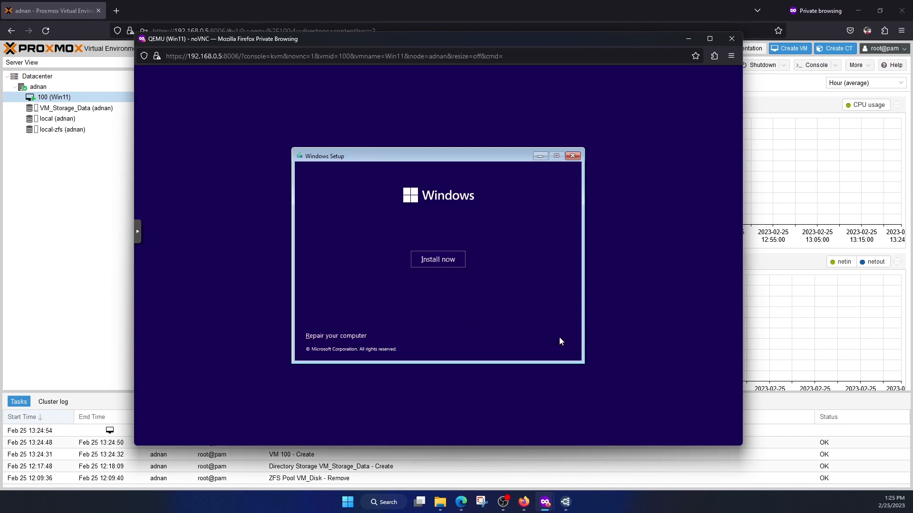
click(452, 262)
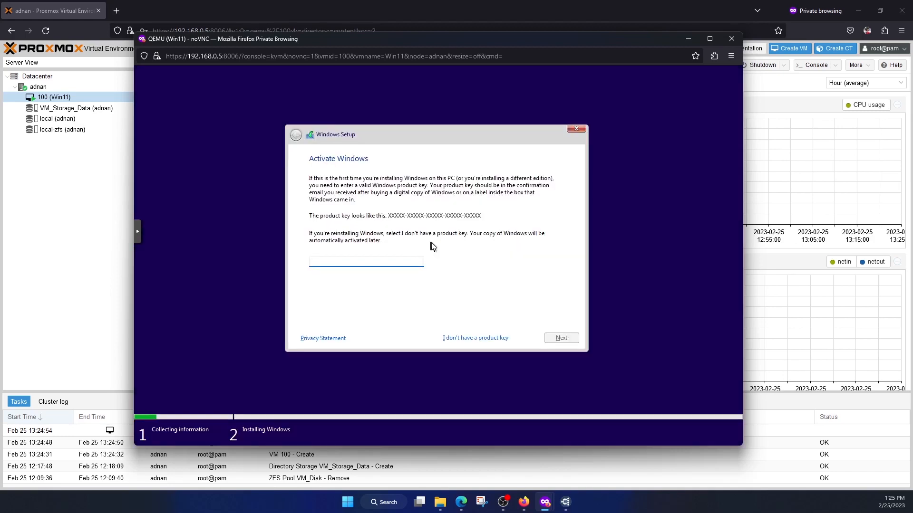
click(480, 338)
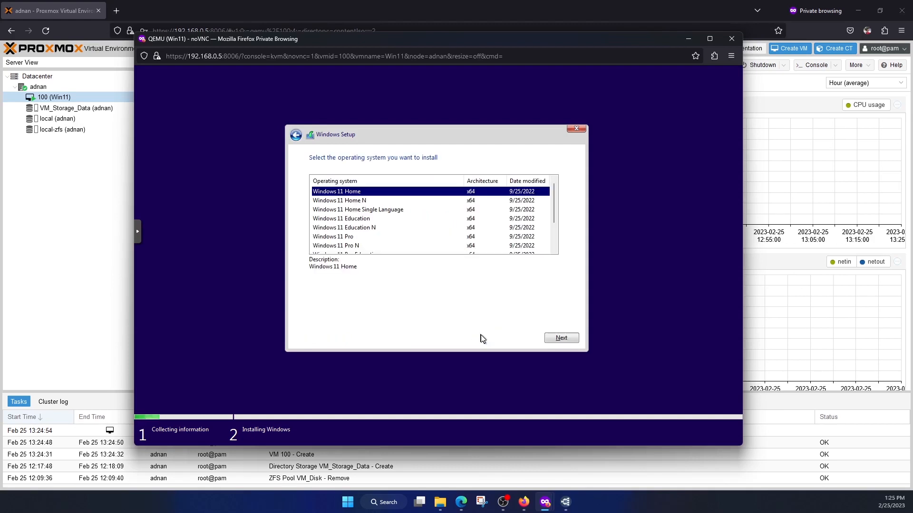
click(359, 236)
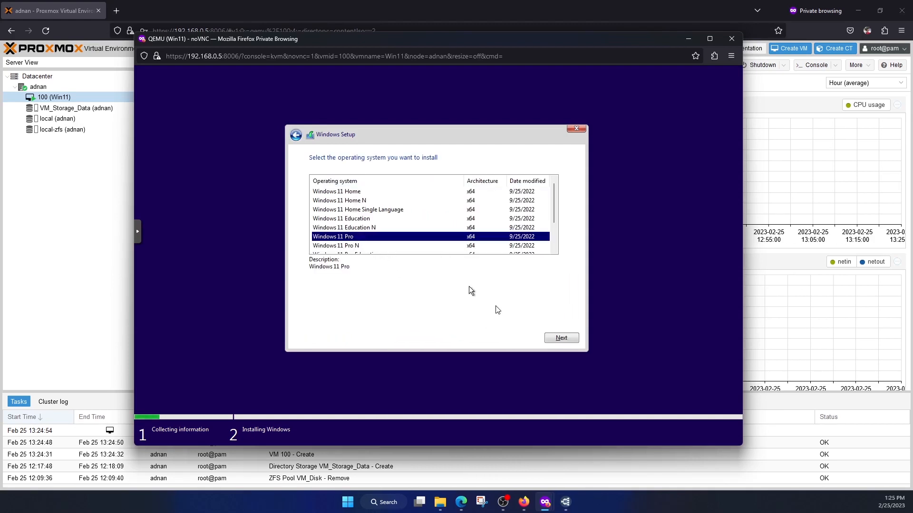
click(552, 337)
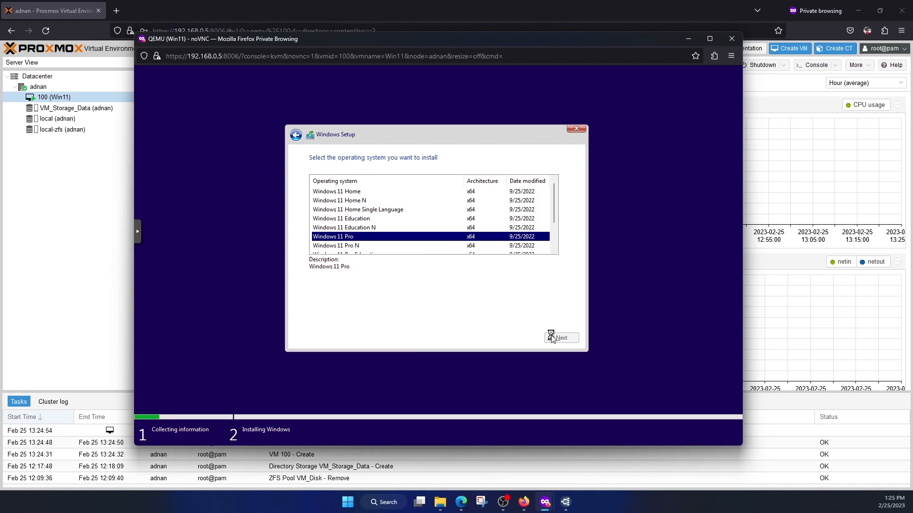
Accept the Microsoft license terms and choose the custom, Windows-only installation type
click(500, 323)
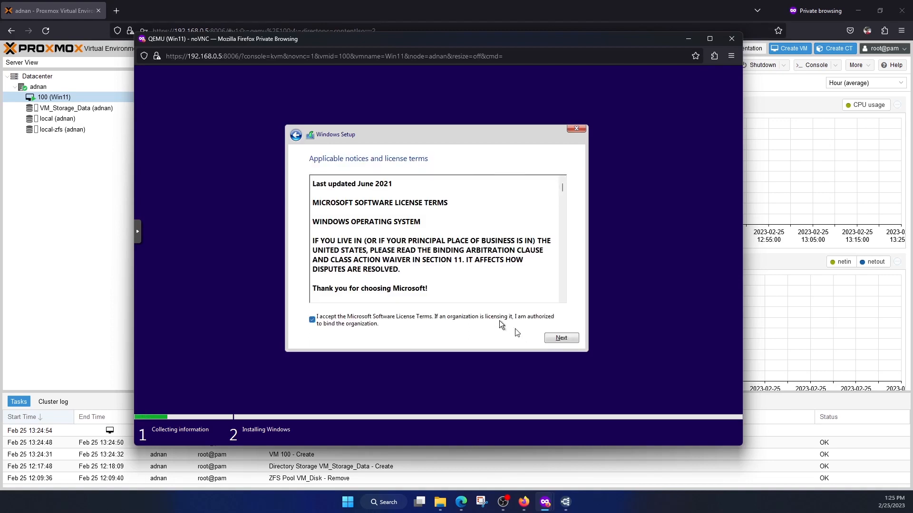
click(555, 340)
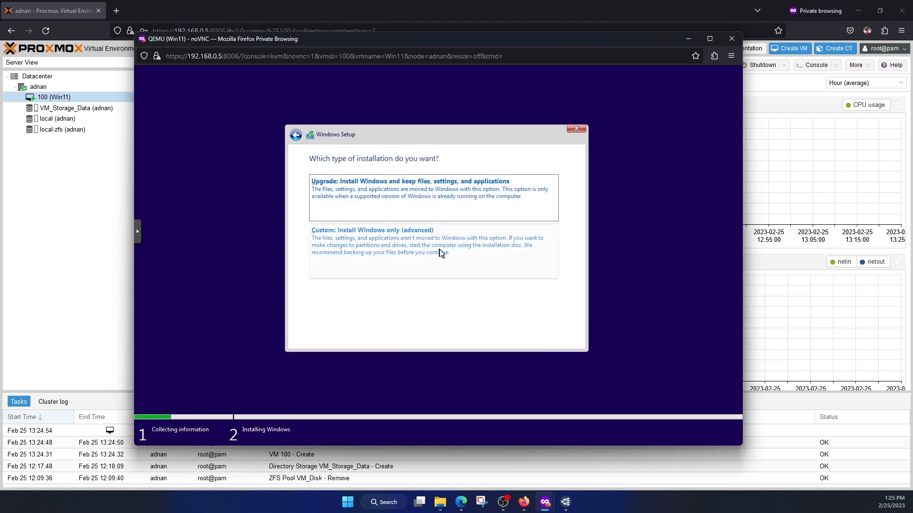
click(439, 253)
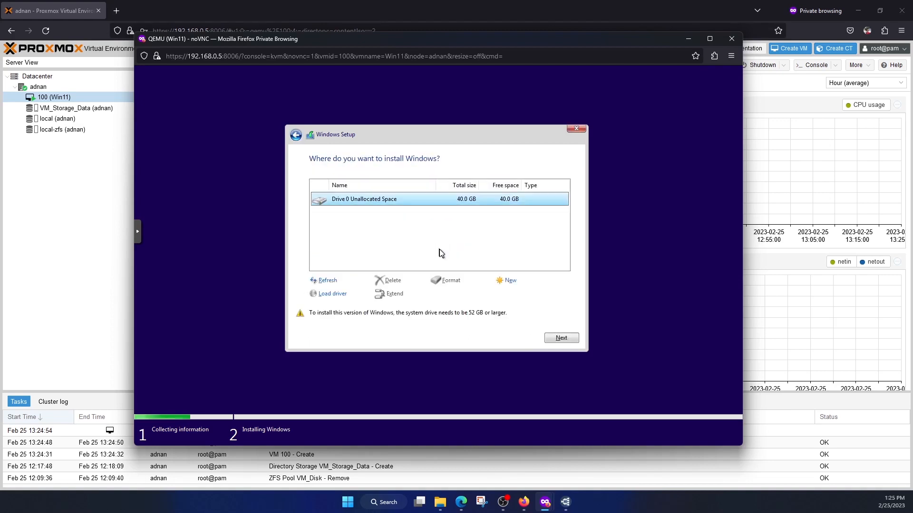
Create a 40960 MB partition from Drive 0's unallocated space and install Windows on the primary Partition 3
click(510, 281)
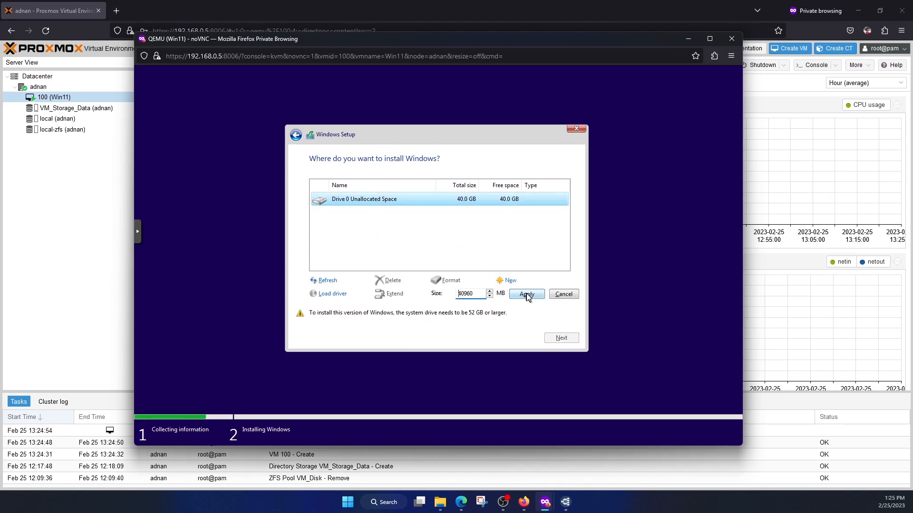
click(527, 295)
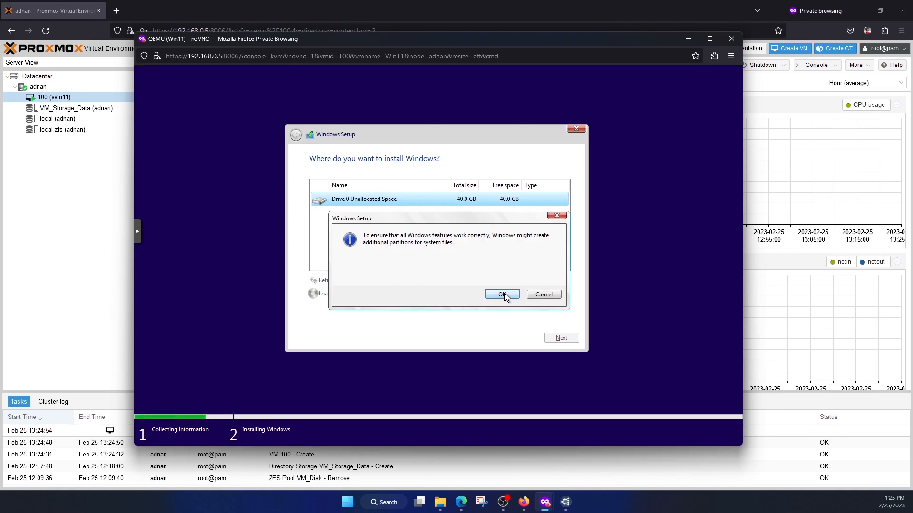
click(504, 294)
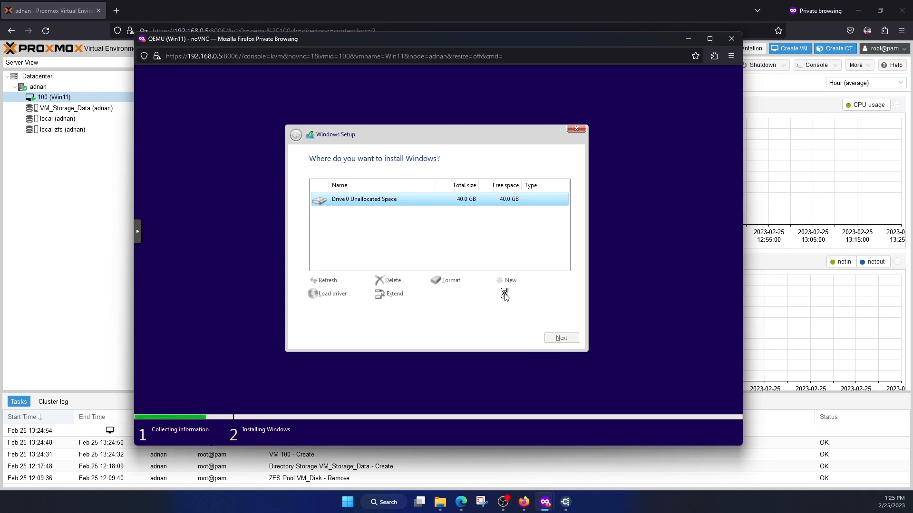
click(559, 337)
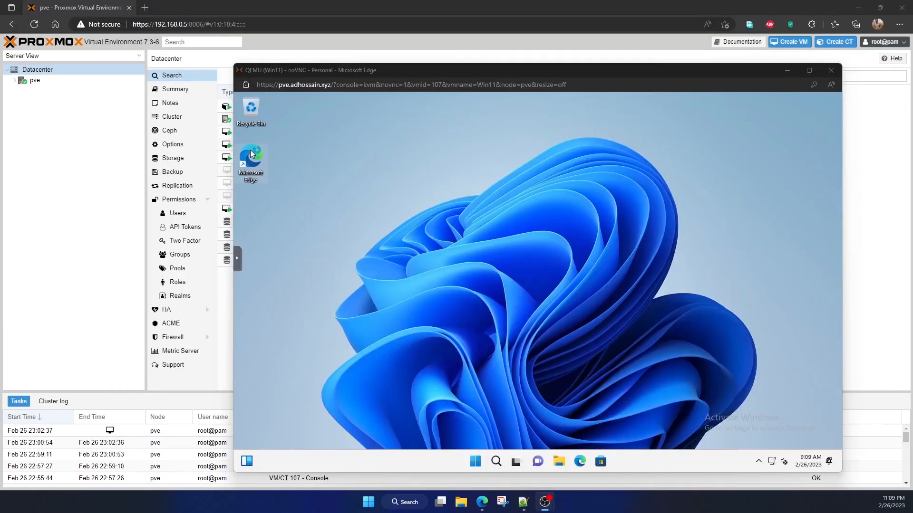
In the installed Windows 11 virtual machine, maximize File Explorer and examine the drives under This PC
drag(569, 71, 488, 56)
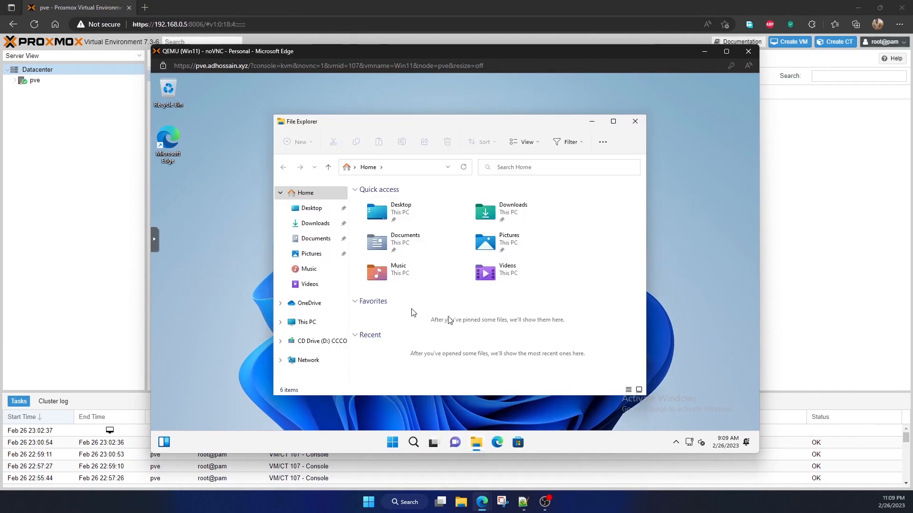
click(612, 122)
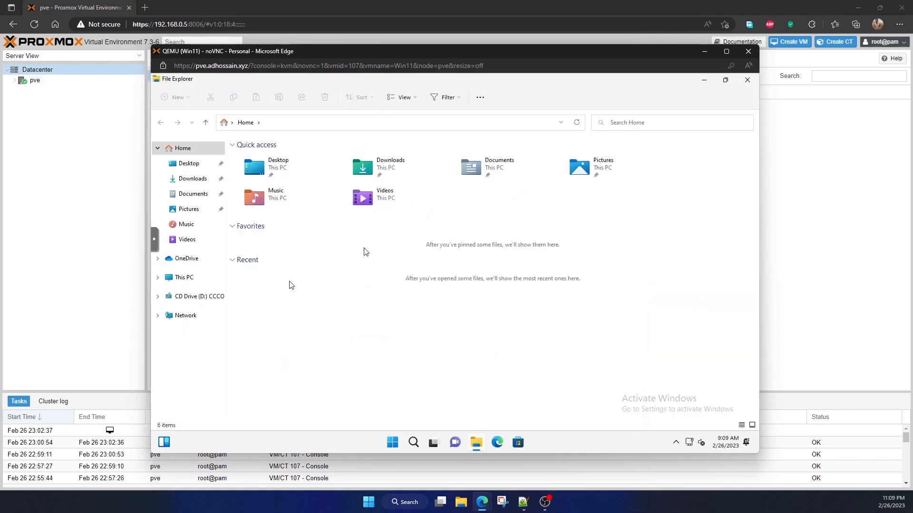
click(183, 278)
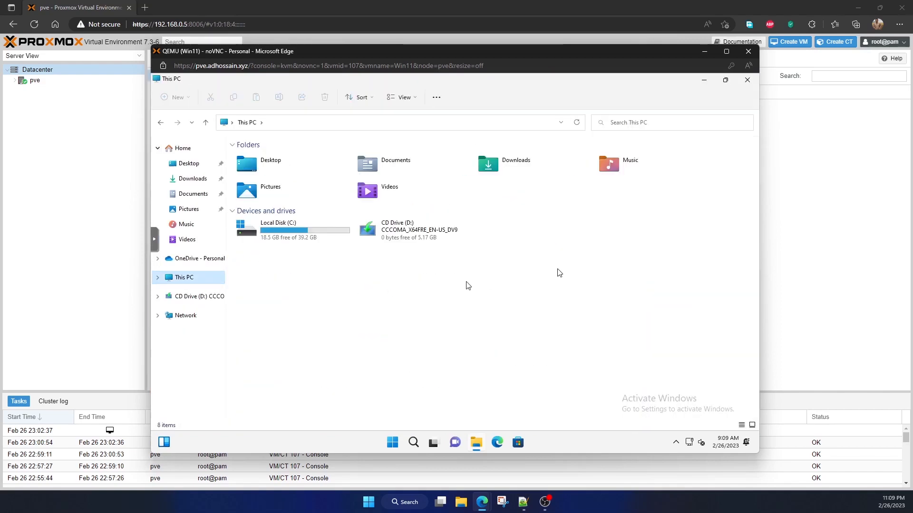
click(316, 240)
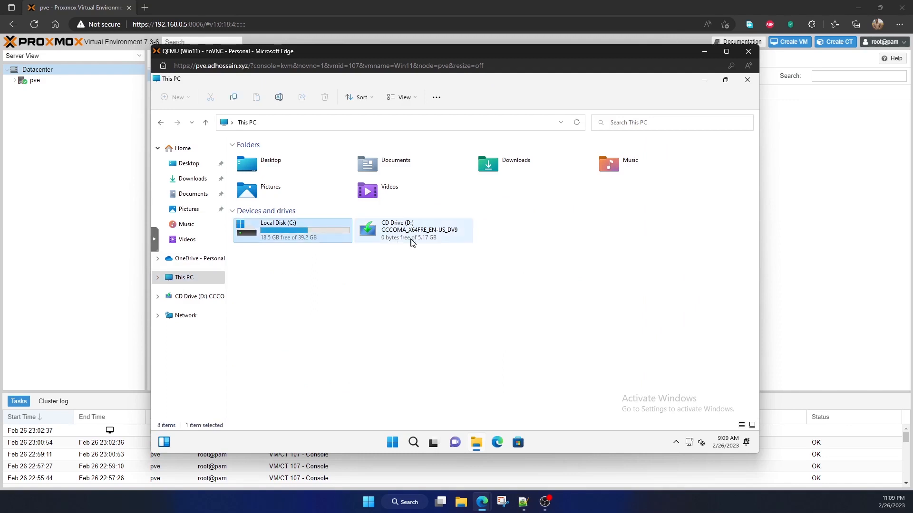
Open Device Manager in the Windows 11 virtual machine, check the PCI Device under Other devices, and minimize the console
click(412, 242)
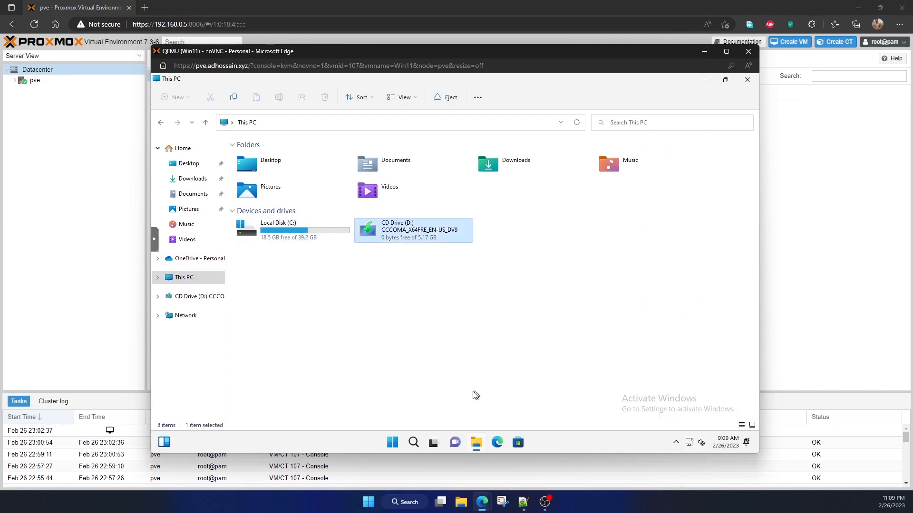
right_click(396, 443)
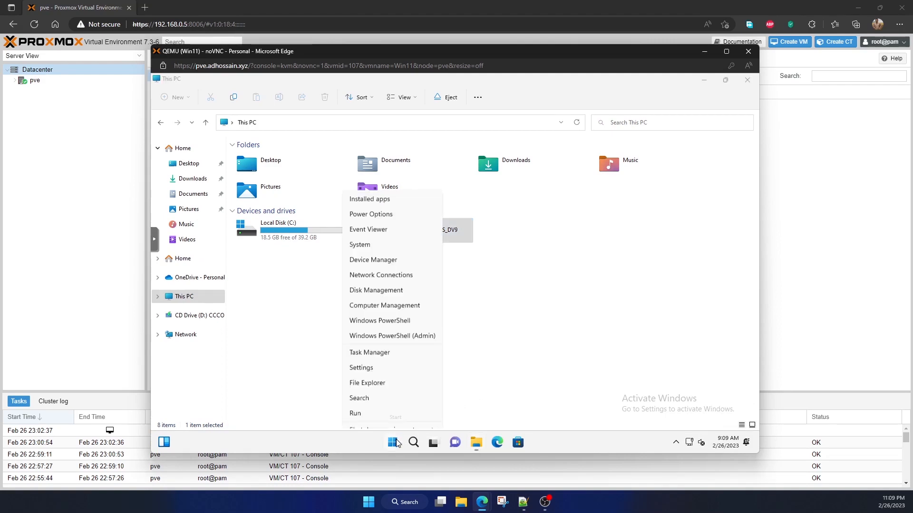
click(398, 235)
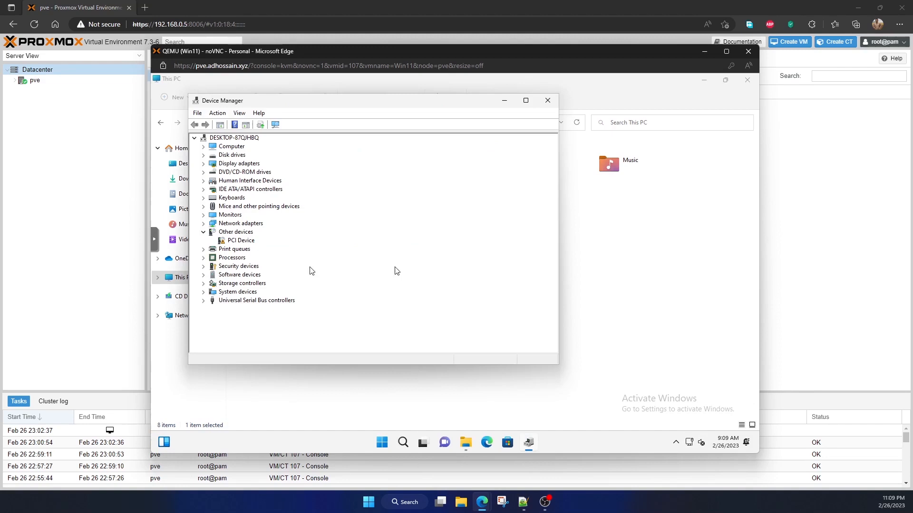
click(252, 241)
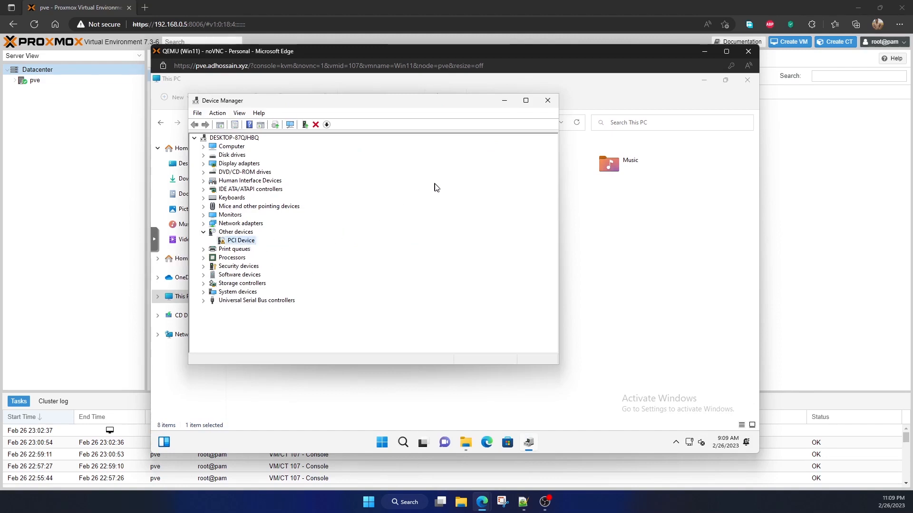
click(548, 102)
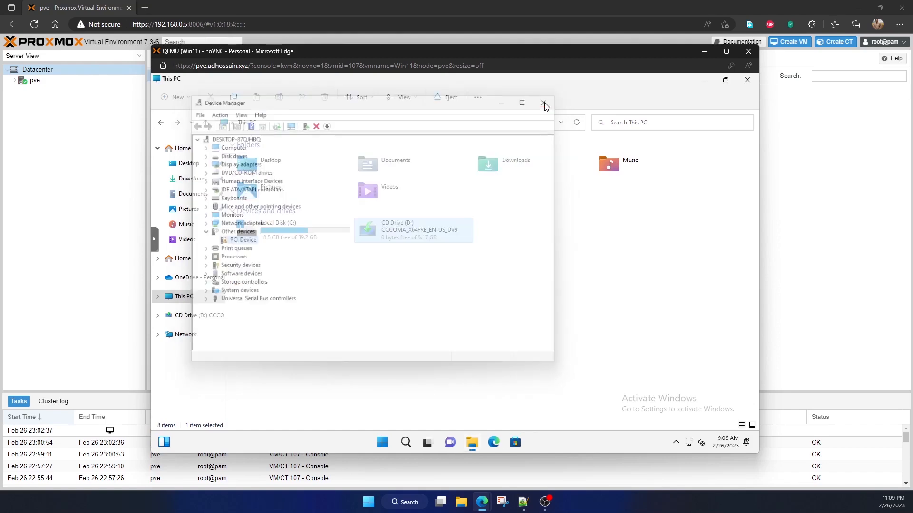
click(703, 52)
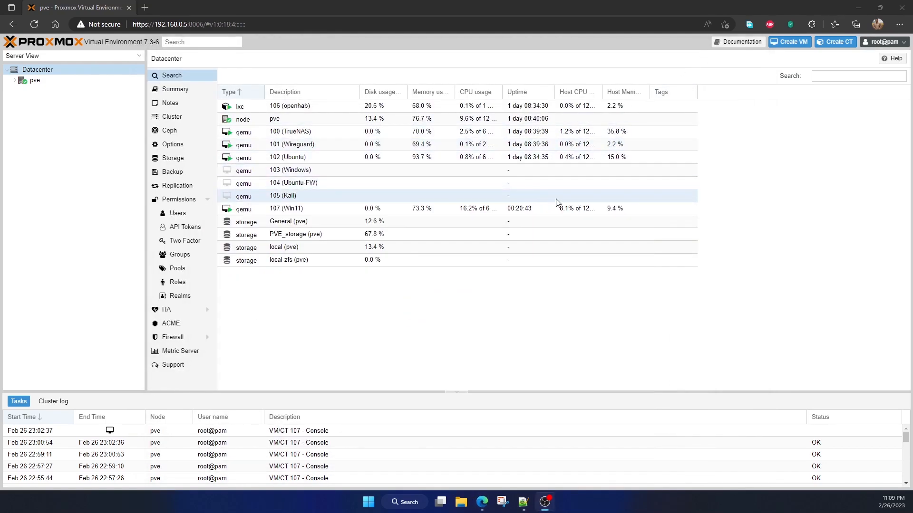
Search the web for "virtio proxmox" in a new browser tab and open the Proxmox wiki's Windows VirtIO Drivers page
click(145, 8)
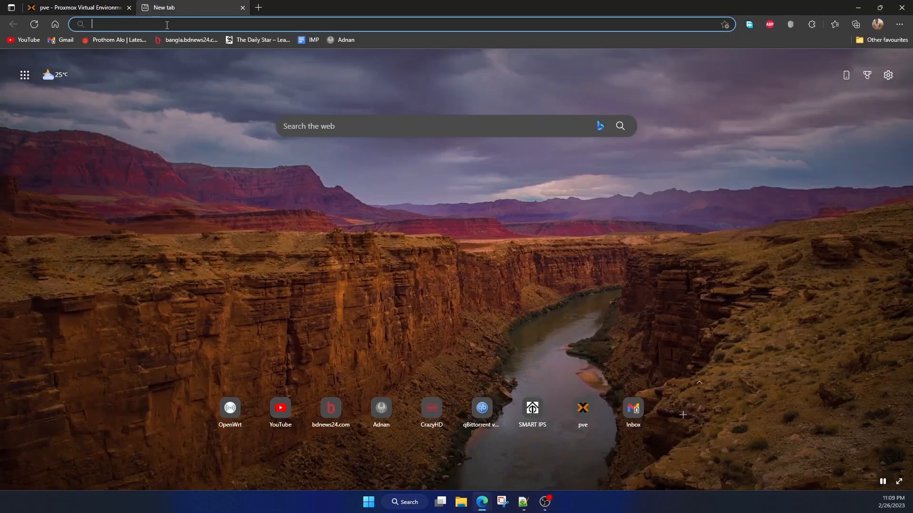
text(virti)
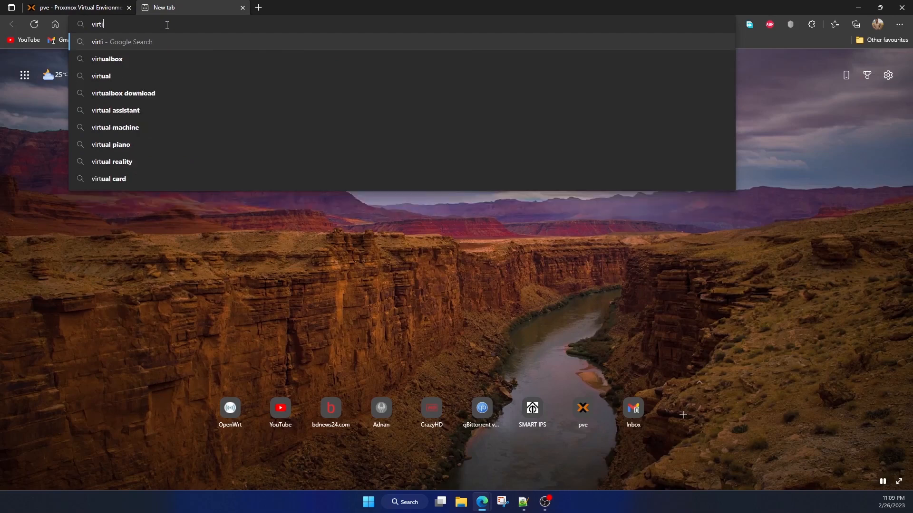
text(o p)
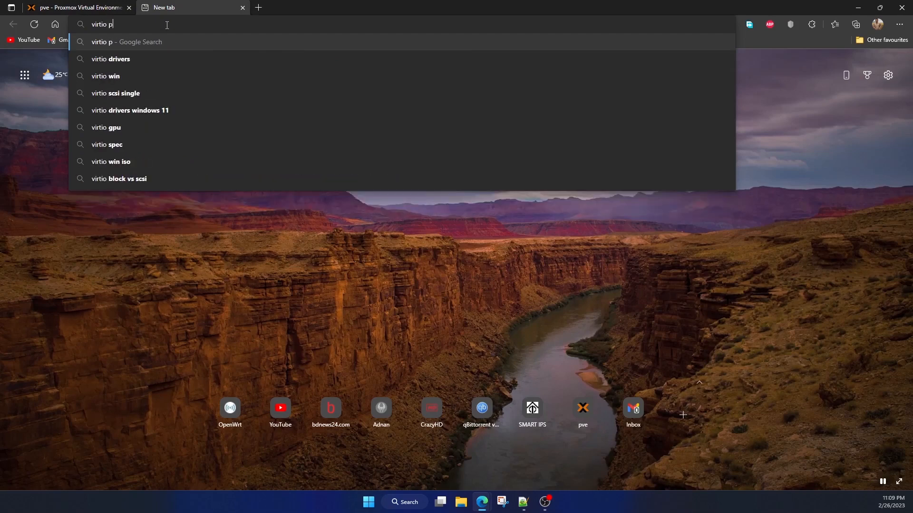
text(roxmox)
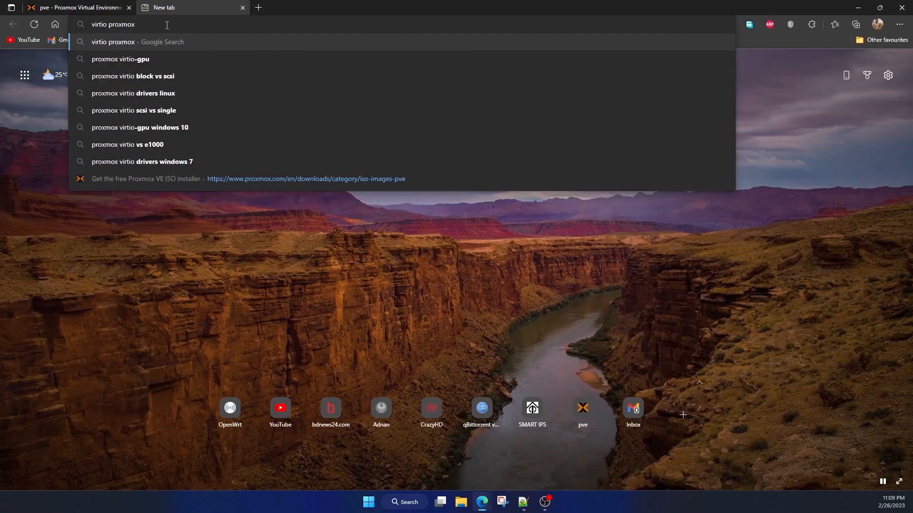
key(Return)
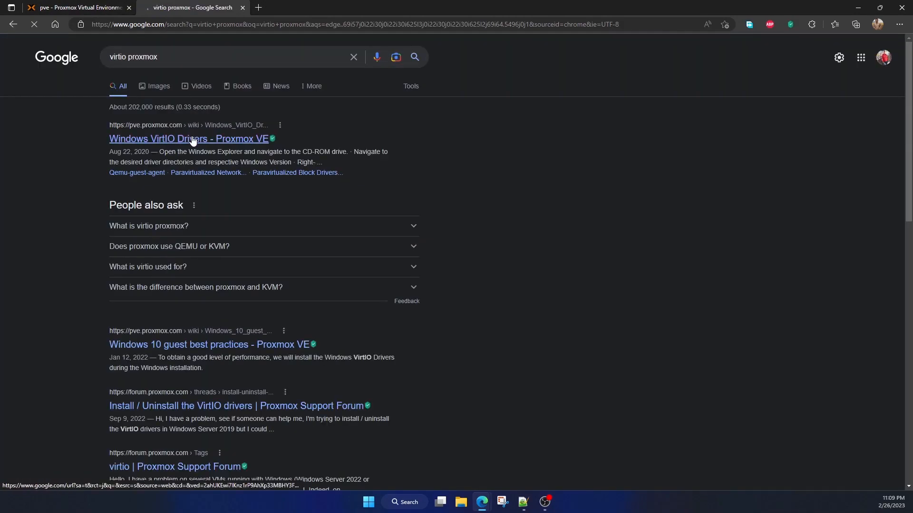
click(192, 139)
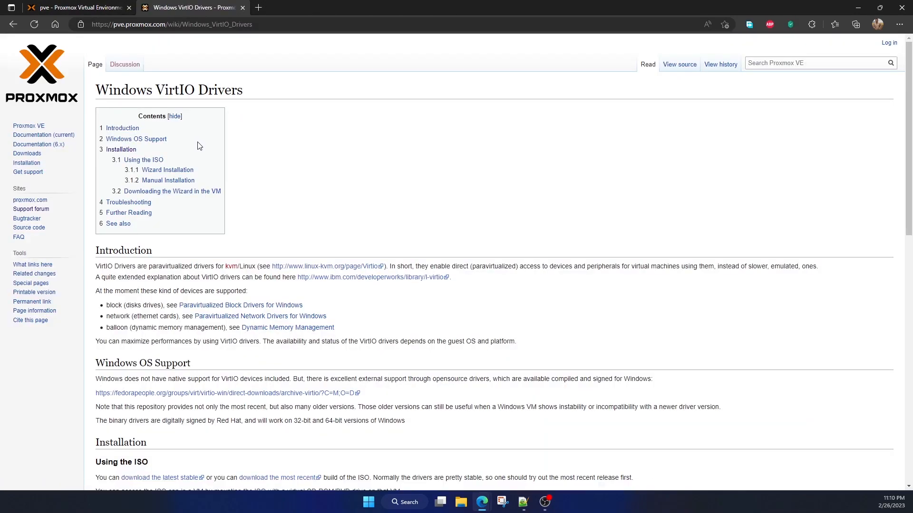
Read the wiki's Using the ISO section, including the sentence on downloading the latest stable build
click(155, 163)
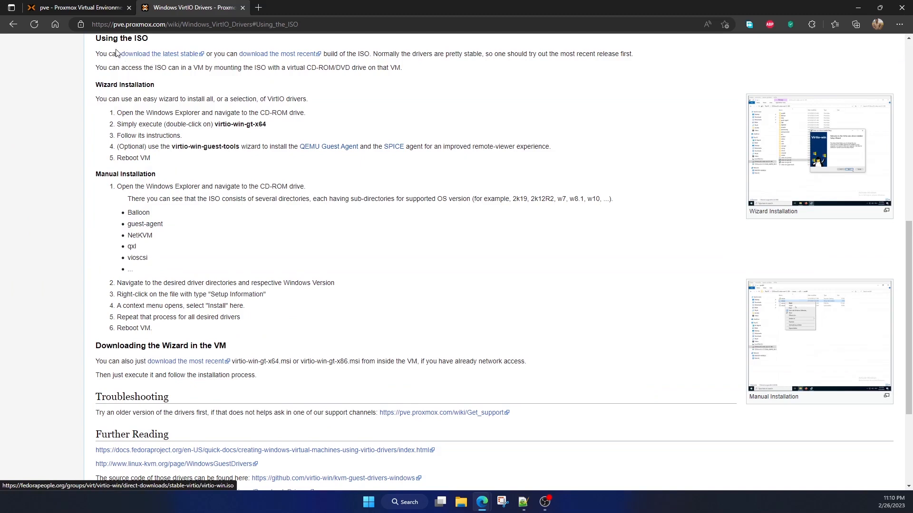
drag(92, 53, 235, 57)
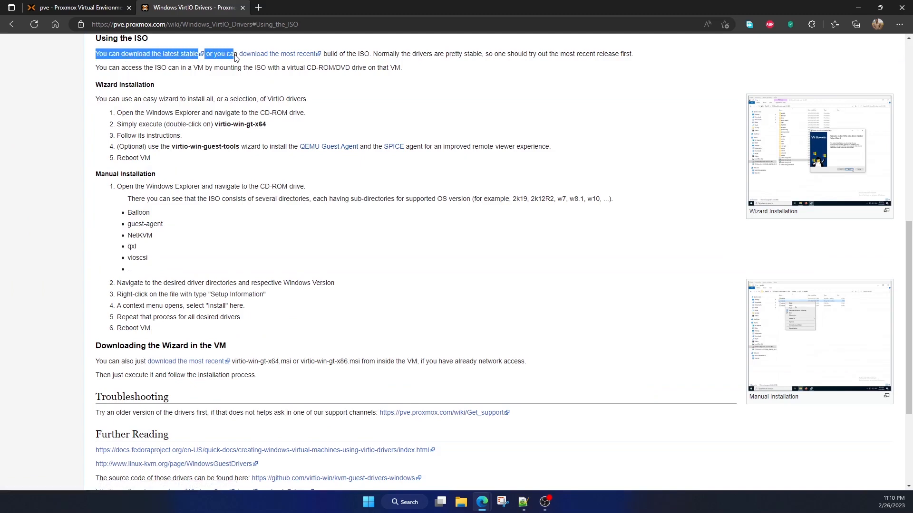
click(180, 80)
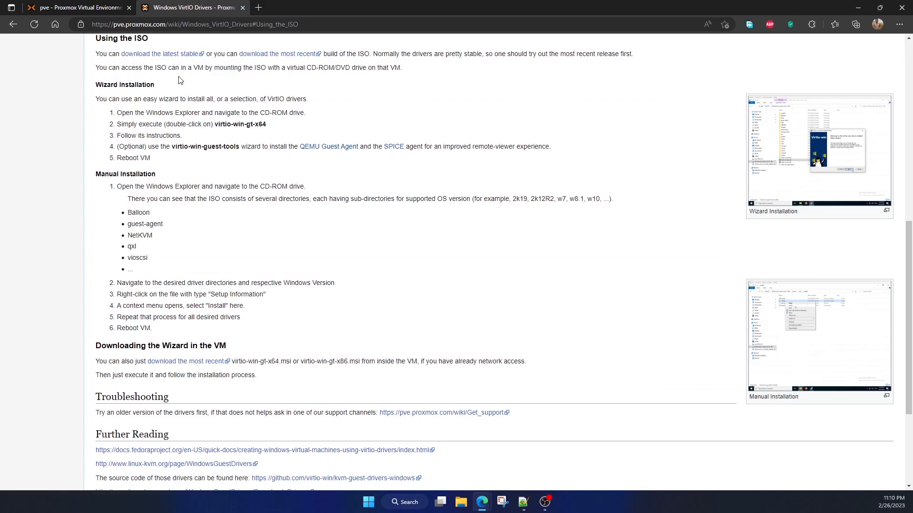
Return to Proxmox and check the General storage's ISO images on node pve for virtio-win-0.1.229.iso
click(97, 12)
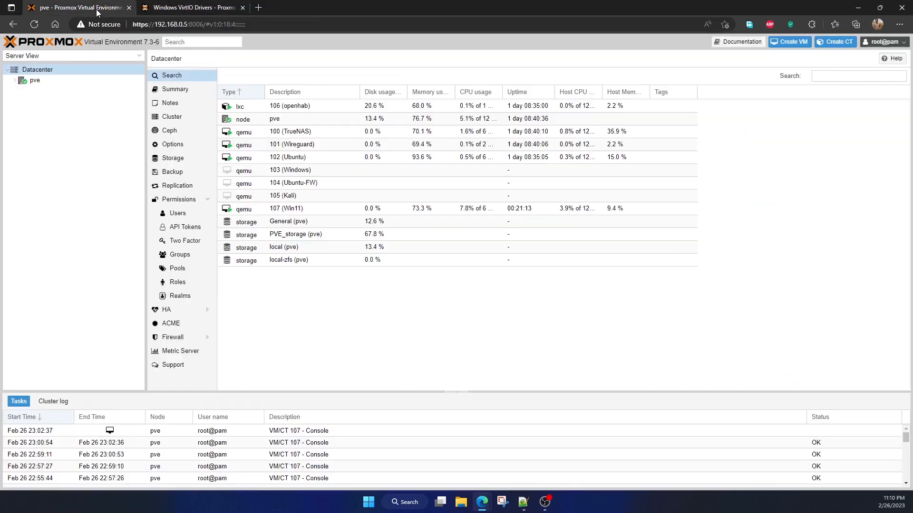
click(16, 84)
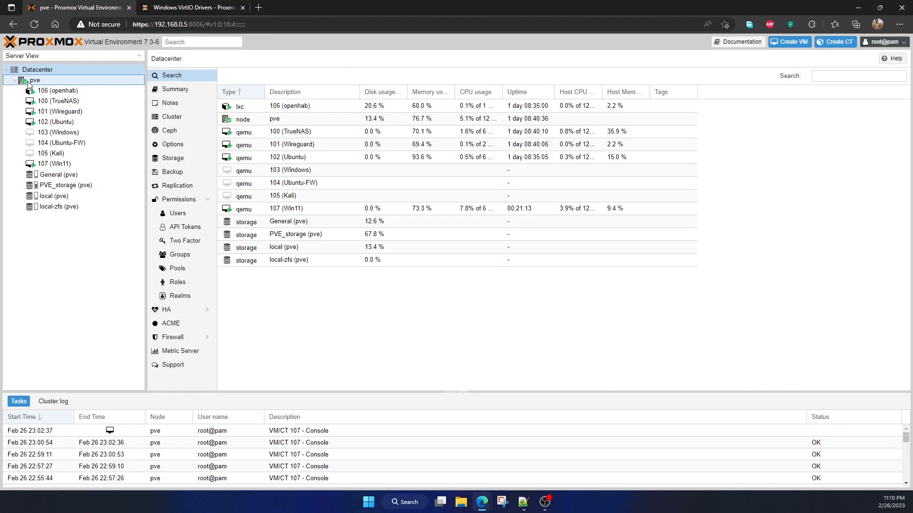
click(32, 80)
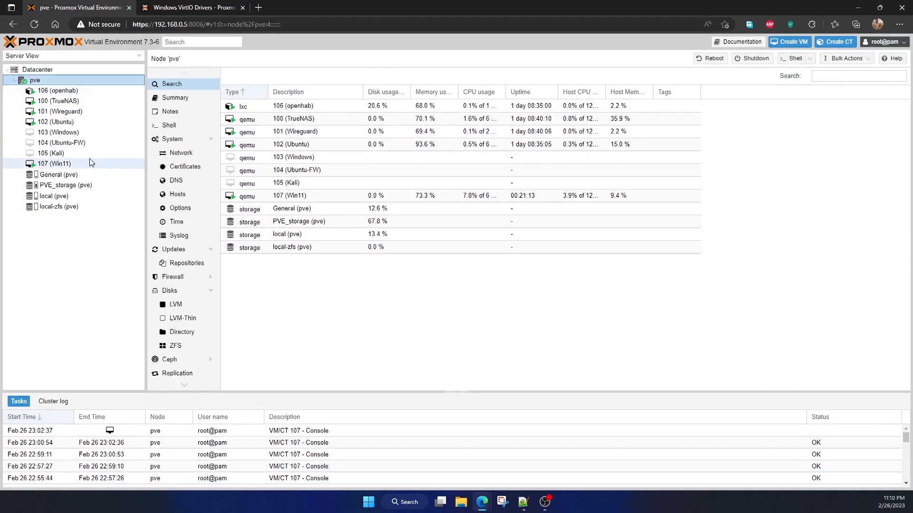
click(57, 175)
click(181, 116)
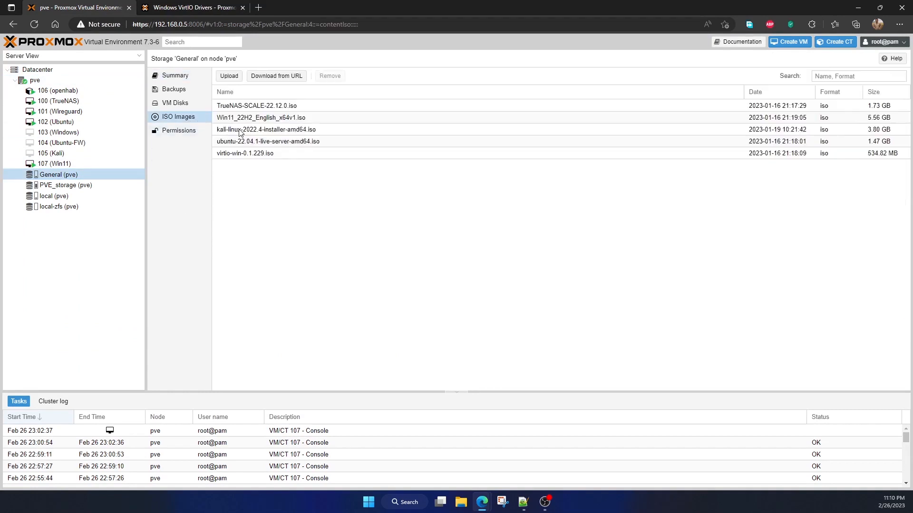
click(269, 157)
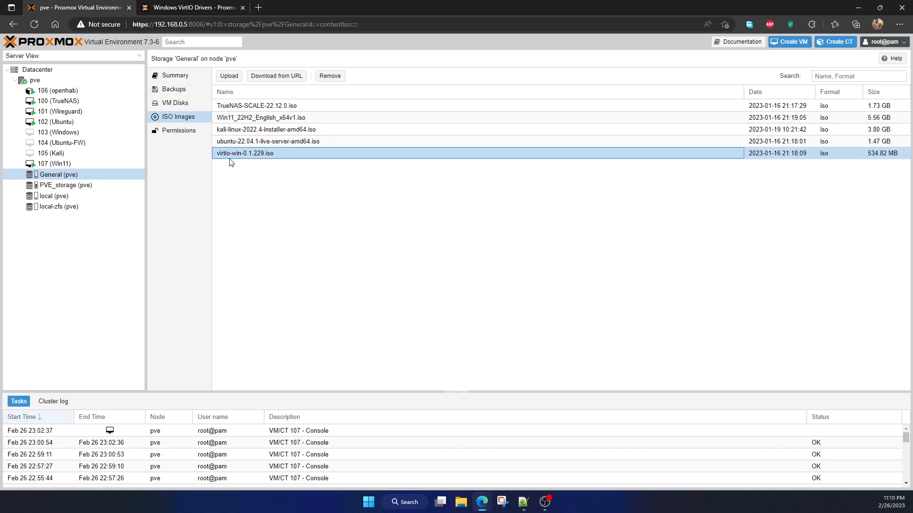
click(91, 185)
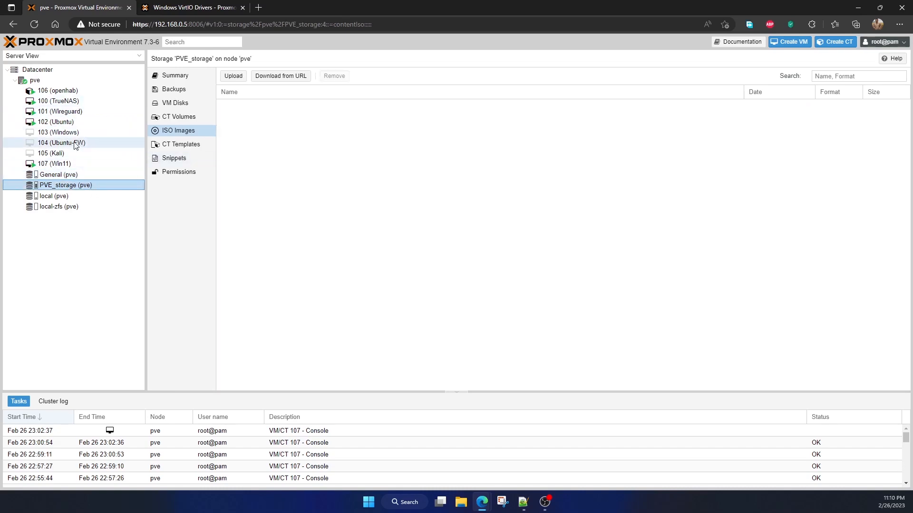
Change the disc image of virtual machine 107 (Win11)'s CD/DVD drive to virtio-win-0.1.229.iso from the General storage
click(76, 165)
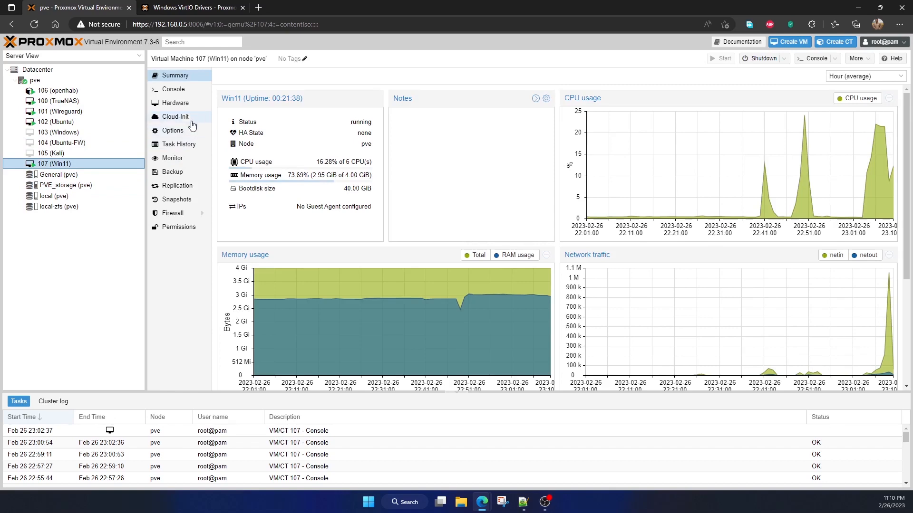
click(189, 104)
click(285, 175)
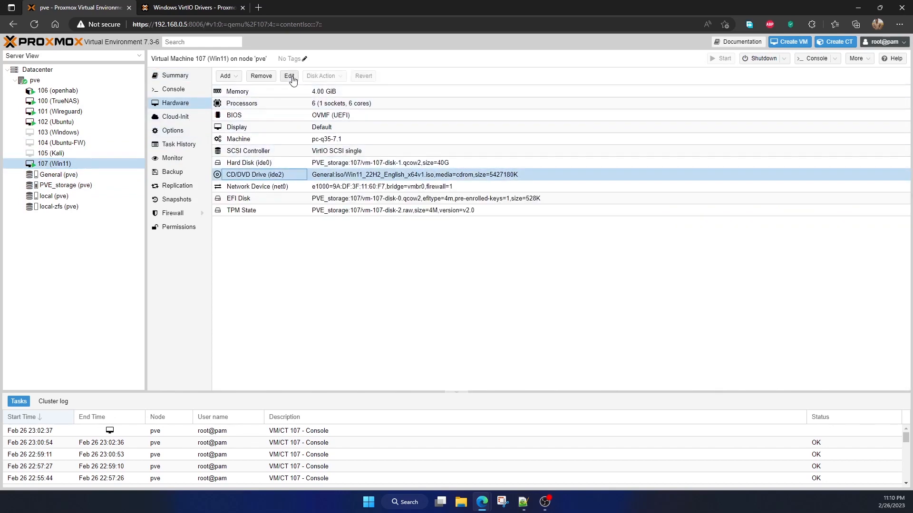
click(291, 78)
click(541, 261)
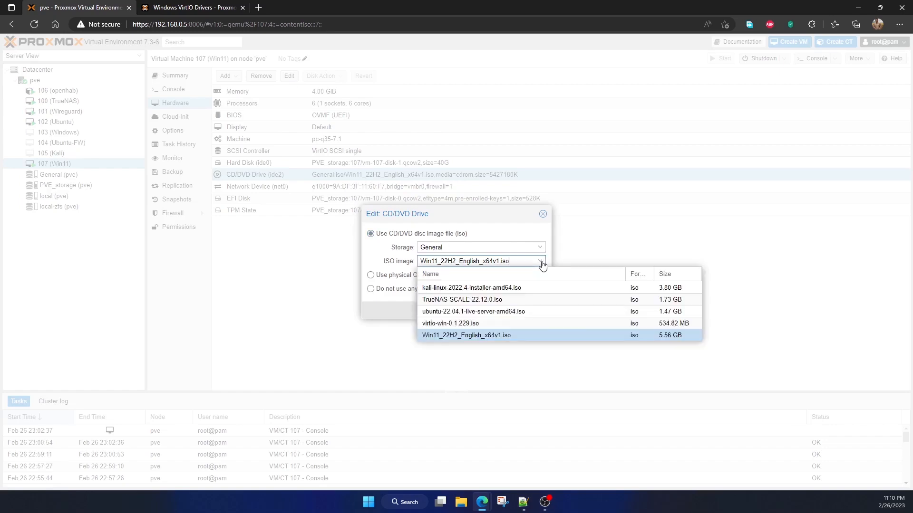
click(487, 323)
click(492, 312)
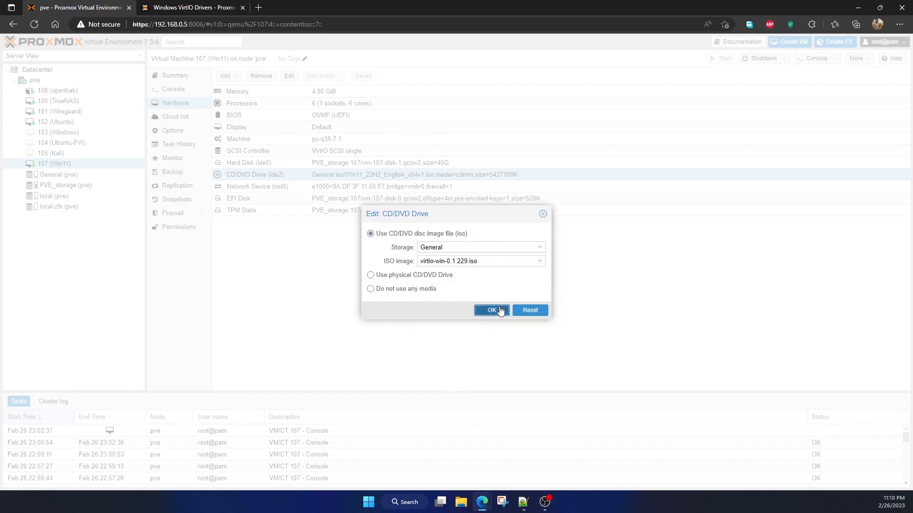
Back in the Win11 console, open the virtio-win-0.1.229 CD drive (D:) and launch virtio-win-guest-tools
mouse_move(482, 509)
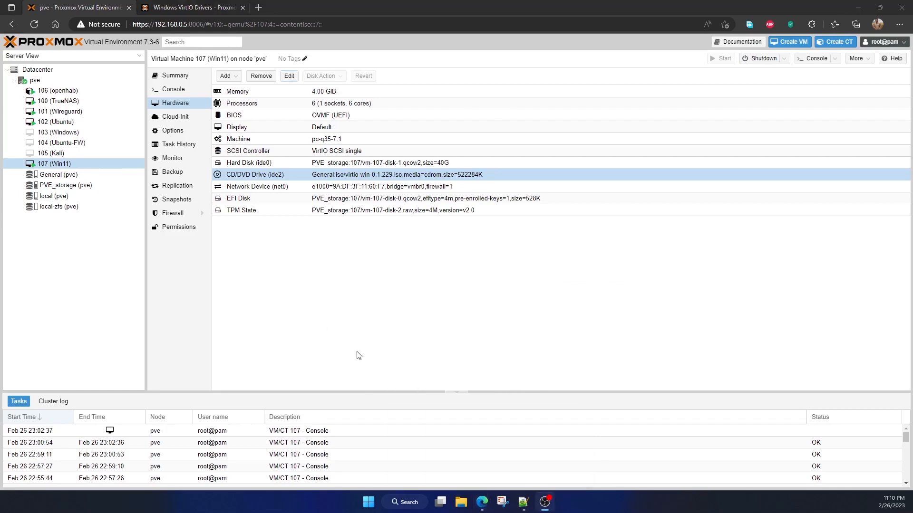
click(523, 451)
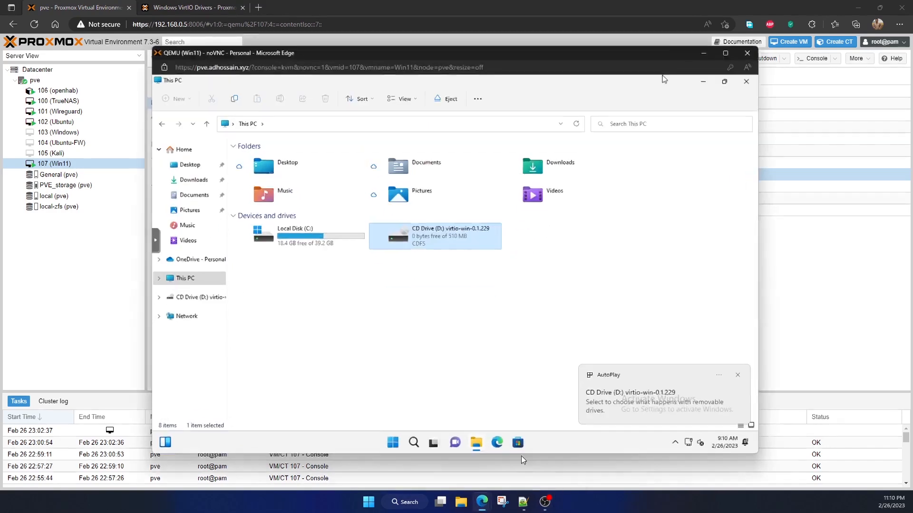
double_click(432, 245)
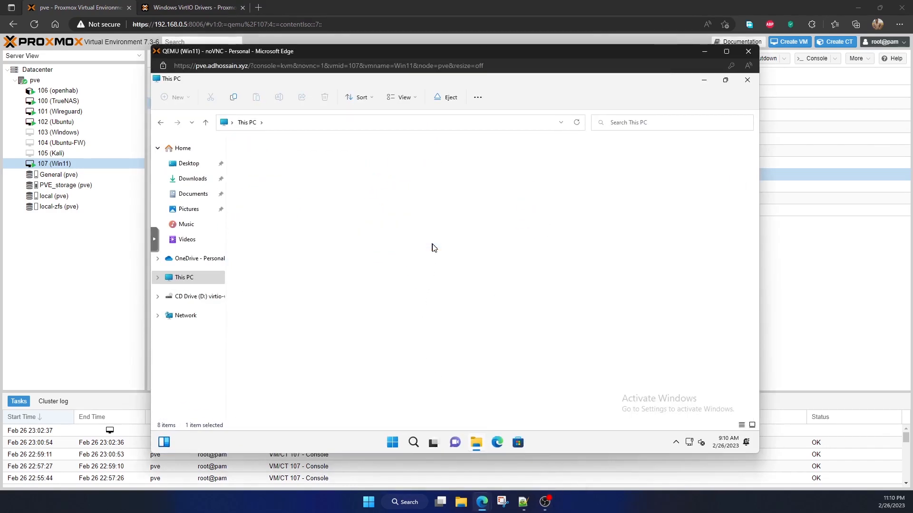
scroll(411, 341, down, 3)
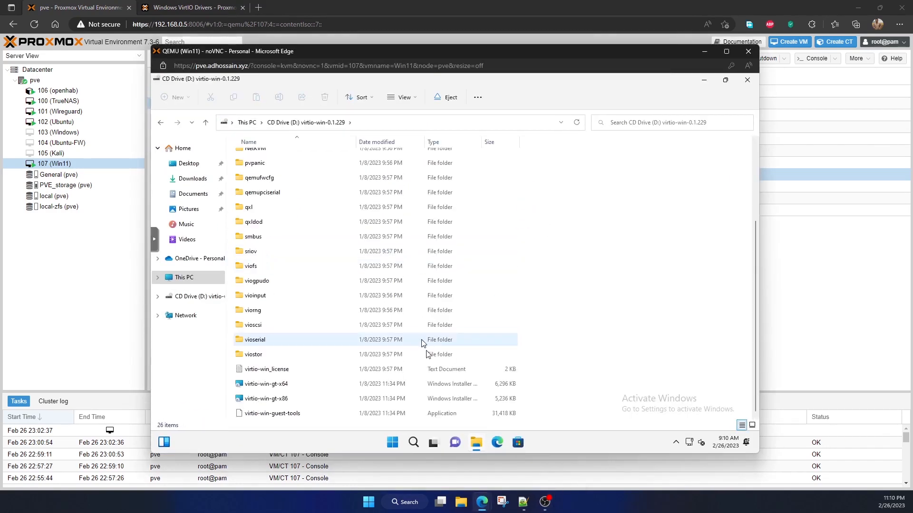
double_click(296, 416)
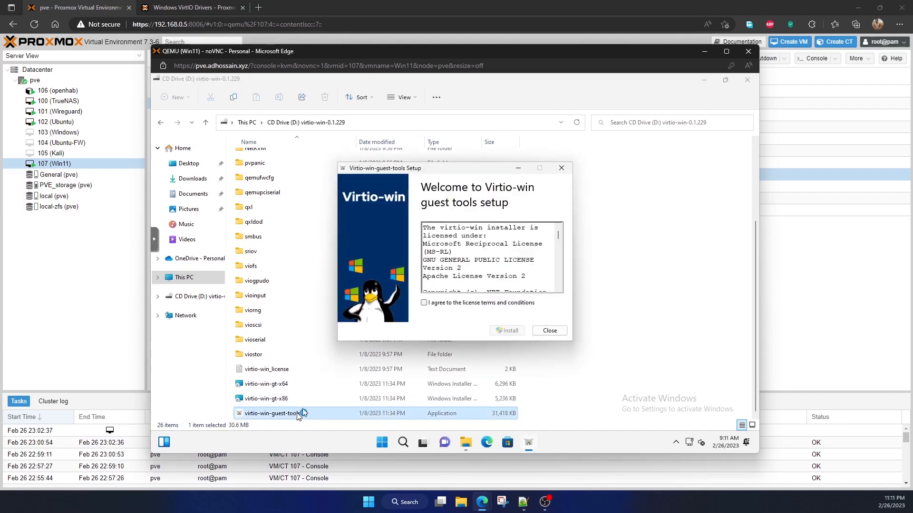
Agree to the Virtio-win guest tools license, start the installation and allow it to make changes to the device
click(447, 304)
click(504, 330)
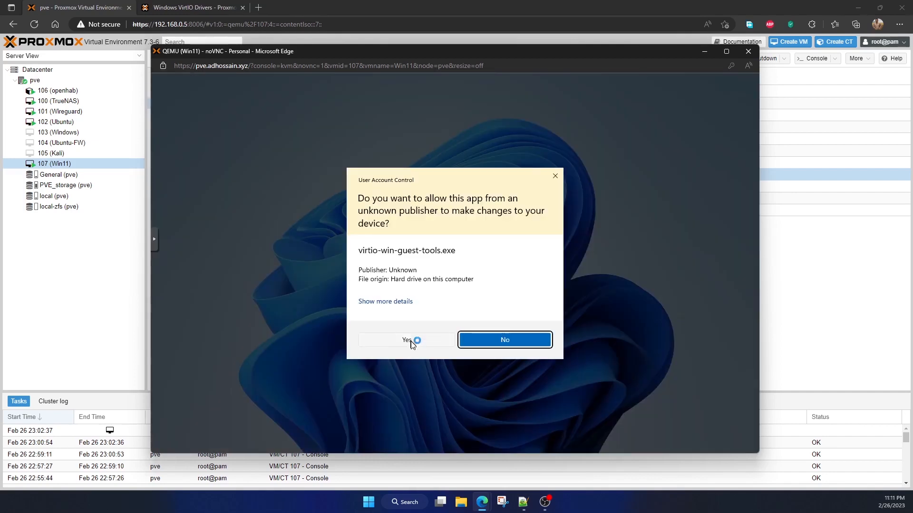
click(411, 340)
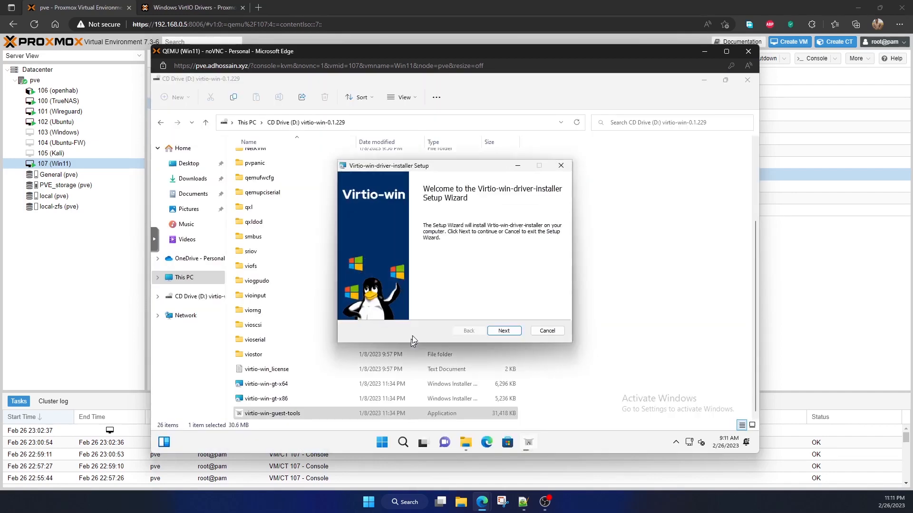
Accept the Virtio-win-driver-installer license agreement, keep the default features and start installing the drivers
click(492, 331)
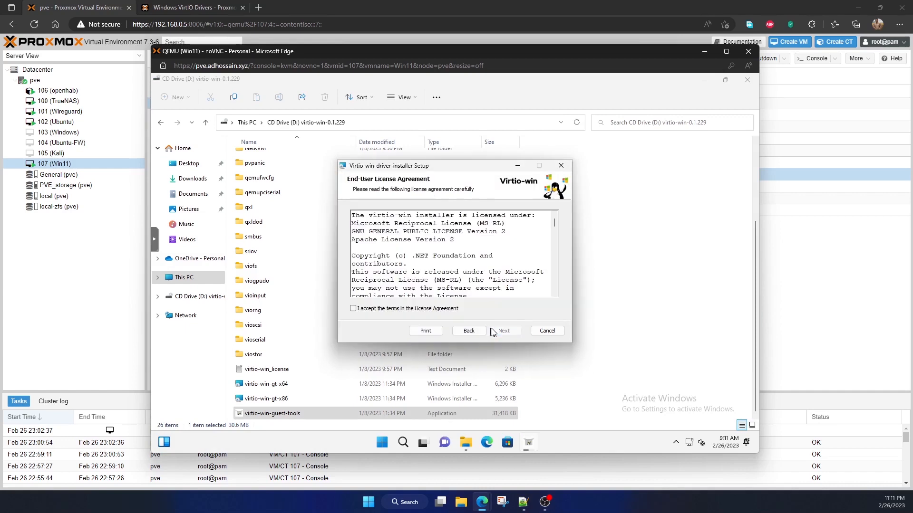
click(434, 310)
click(506, 332)
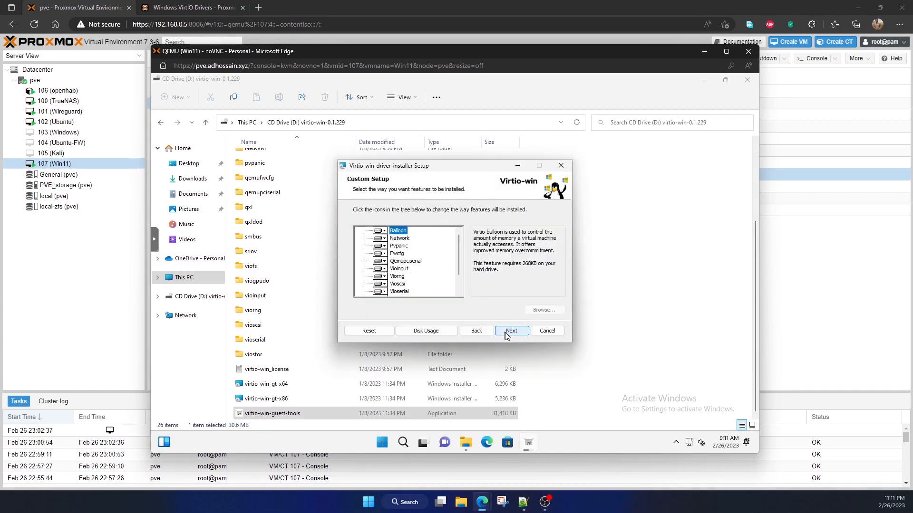
click(507, 332)
click(505, 332)
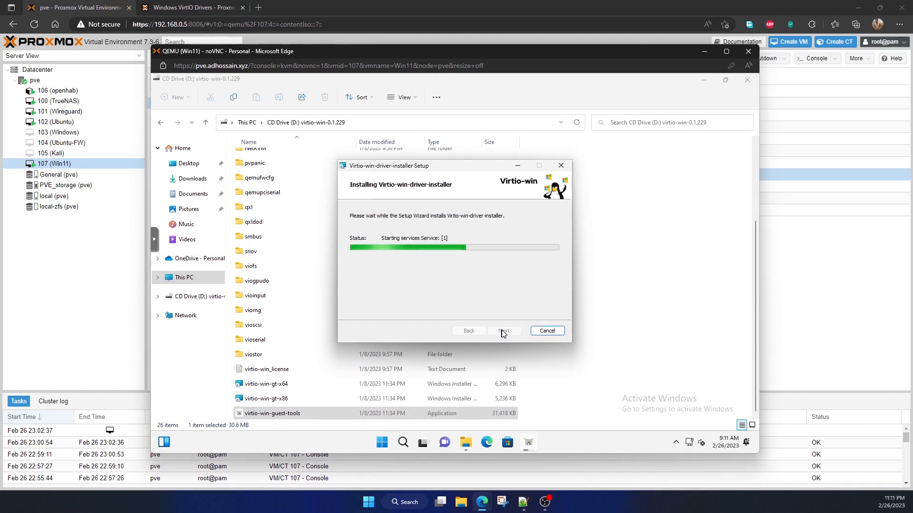
Finish the Virtio-win driver installation and close the completed Virtio-win guest tools setup
click(503, 331)
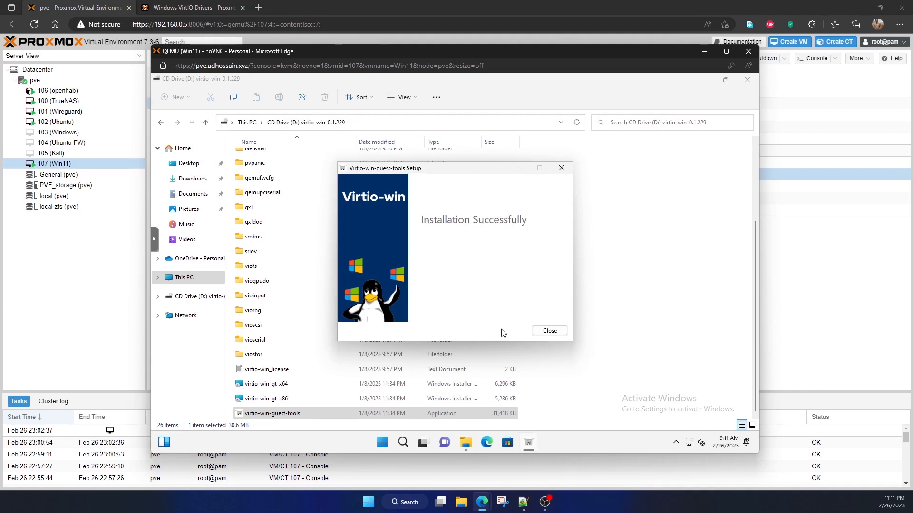
click(547, 332)
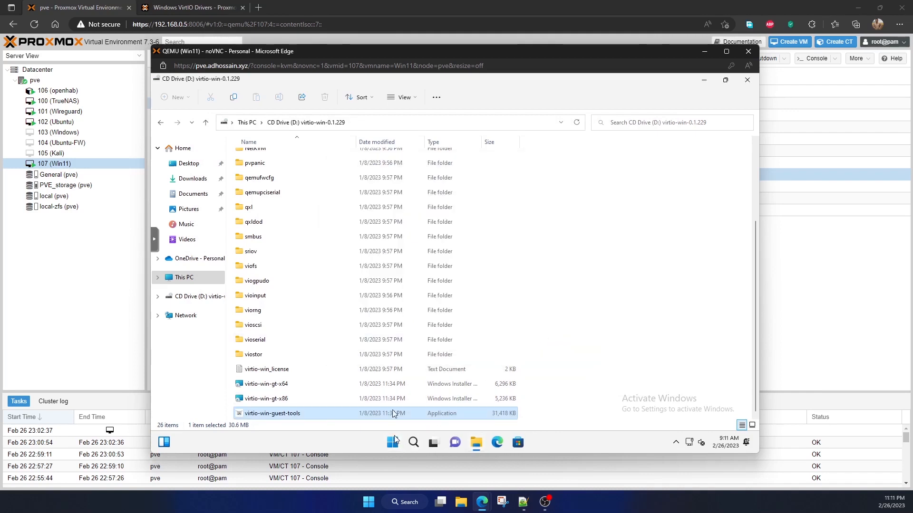
Check the Windows 11 guest's devices in Device Manager, and close it along with the virtio-win-0.1.229 CD drive window
click(393, 384)
right_click(393, 443)
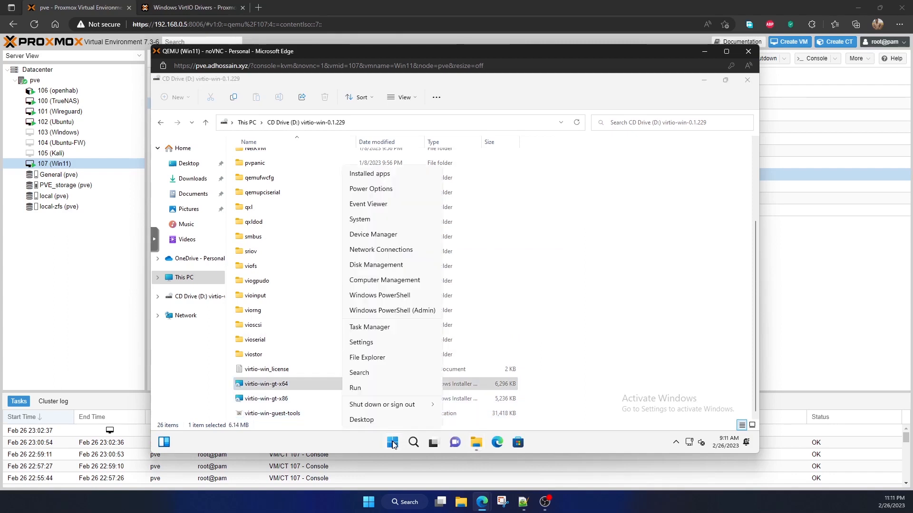
click(393, 234)
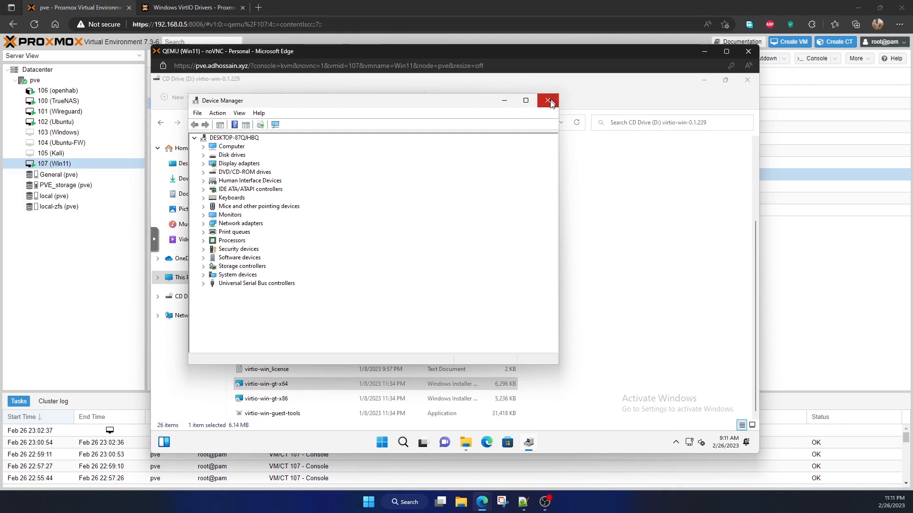
click(548, 101)
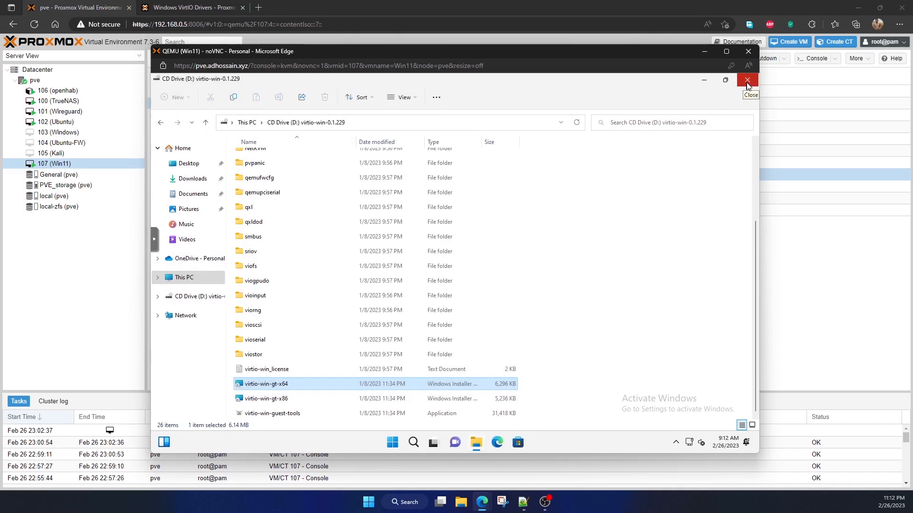
click(744, 86)
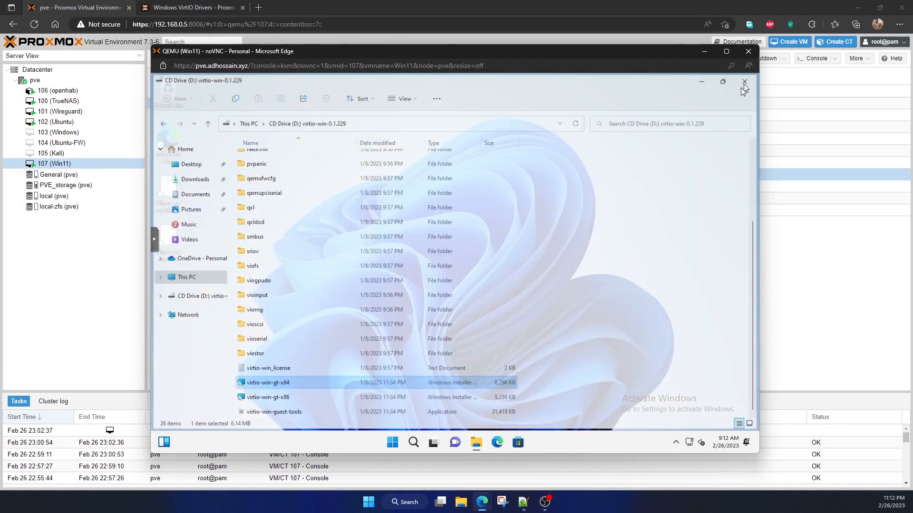